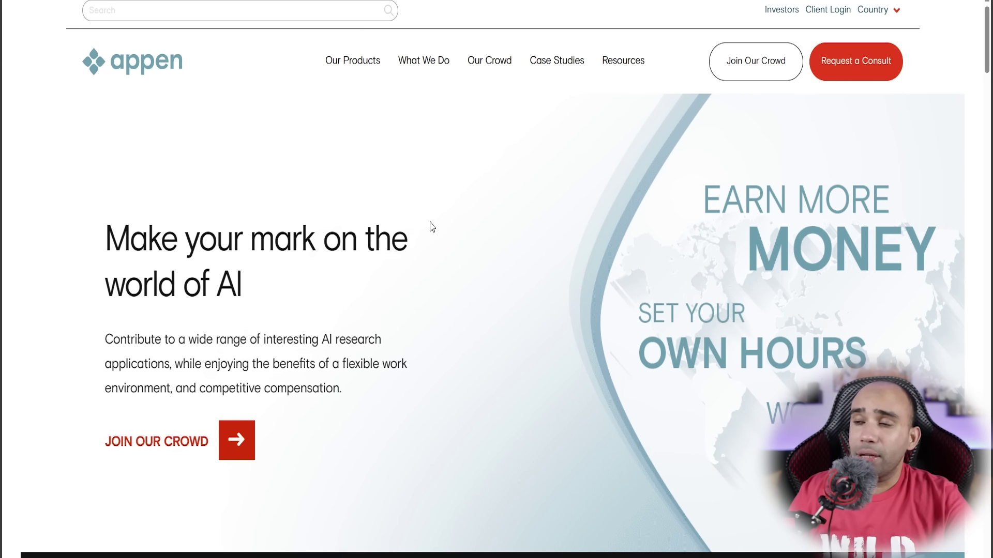
Translate the Appen crowd homepage into Arabic from the Edge page context menu
{"action": "right_click", "coordinate": [488, 170]}
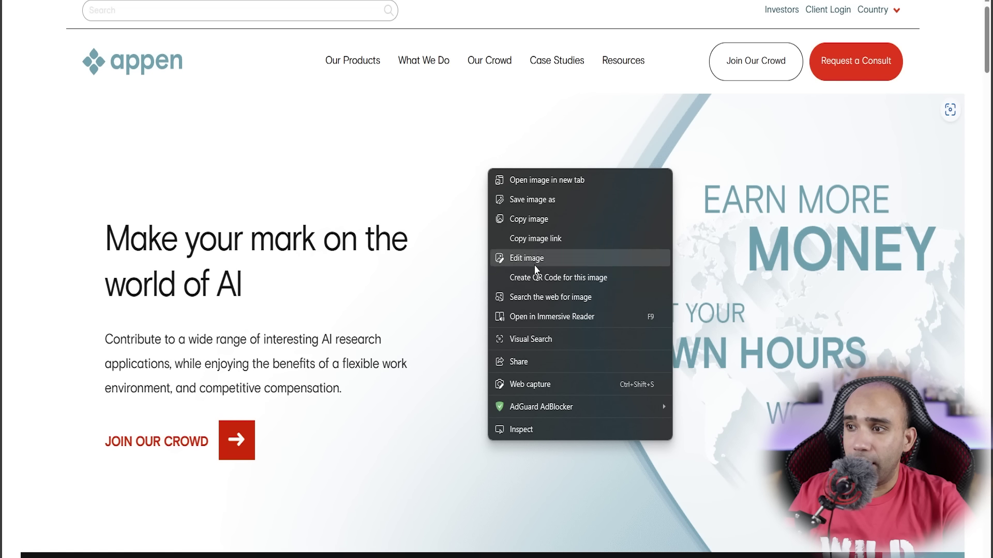
{"action": "left_click", "coordinate": [432, 472]}
{"action": "scroll", "coordinate": [515, 373], "scroll_direction": "down", "scroll_amount": 2}
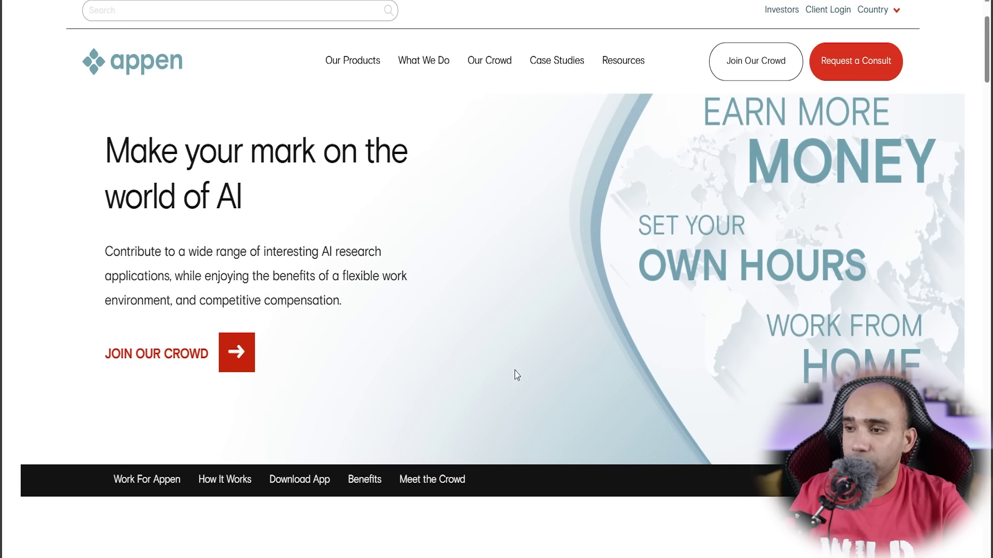
{"action": "right_click", "coordinate": [534, 523]}
{"action": "left_click", "coordinate": [583, 410]}
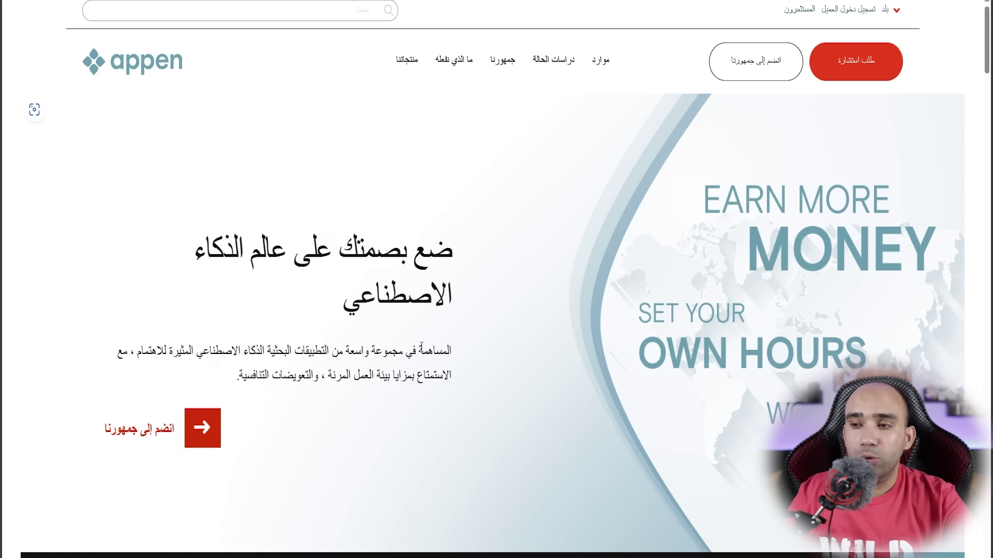
{"action": "left_click_drag", "start_coordinate": [444, 351], "coordinate": [184, 350]}
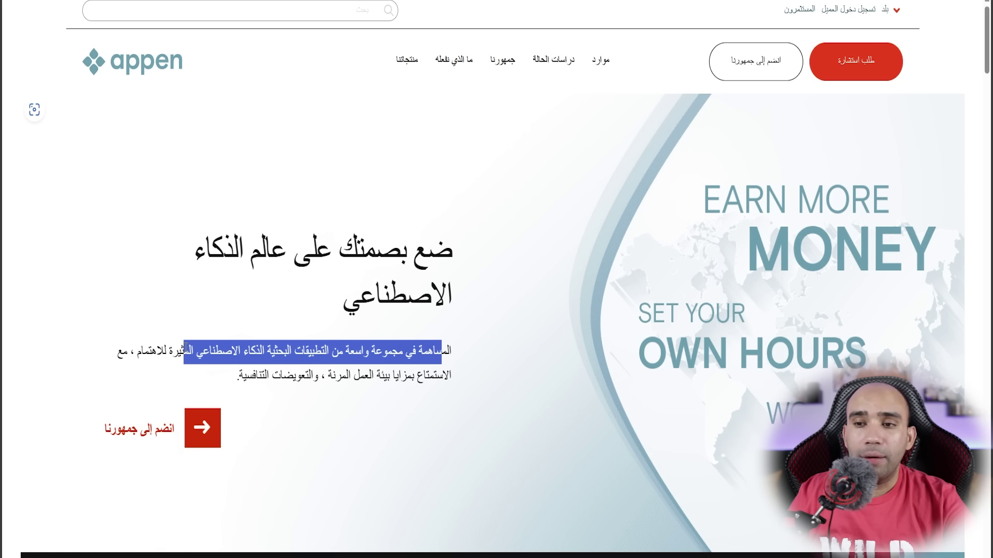
{"action": "left_click", "coordinate": [283, 390]}
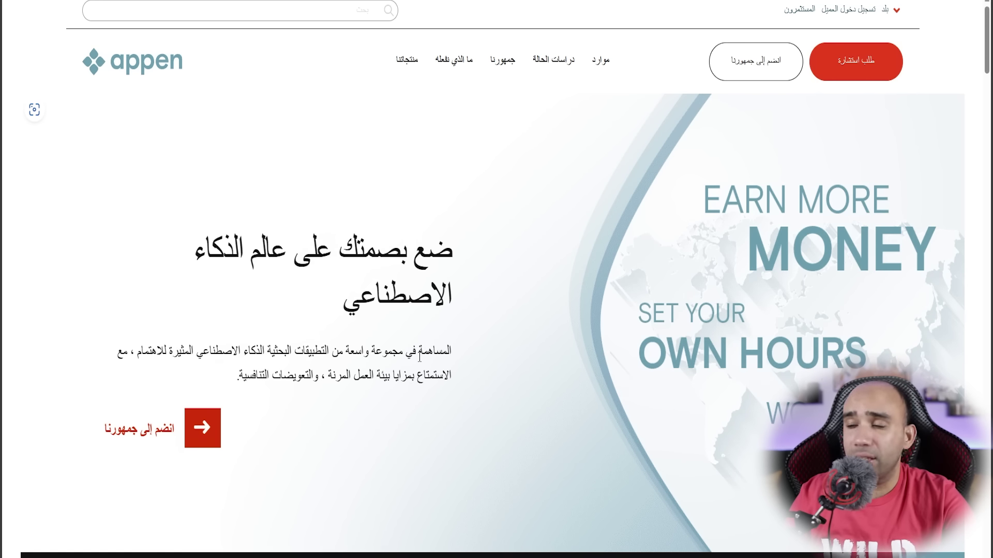
{"action": "scroll", "coordinate": [372, 327], "scroll_direction": "down", "scroll_amount": 10}
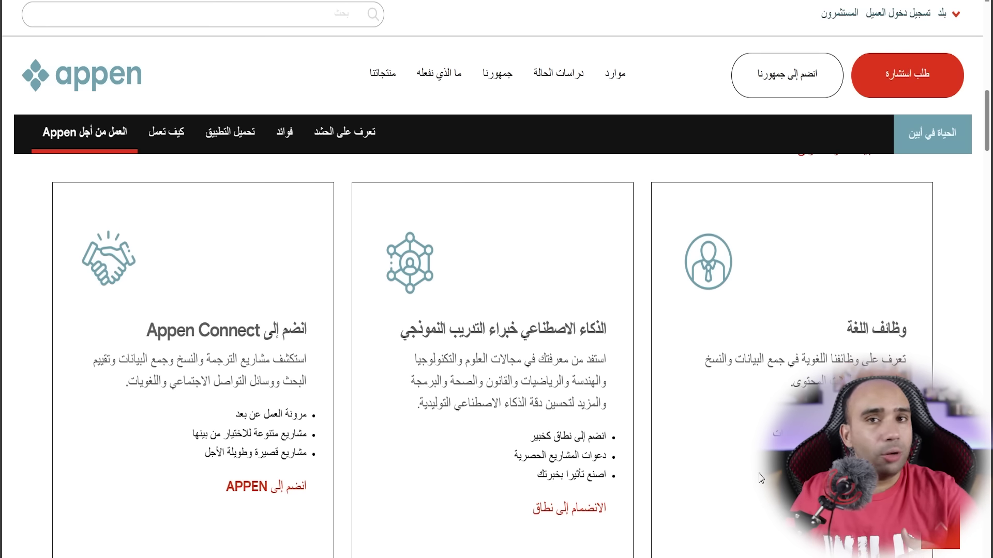
Scroll past the Work For Appen job cards down to the Benefits section
{"action": "scroll", "coordinate": [331, 418], "scroll_direction": "down", "scroll_amount": 2}
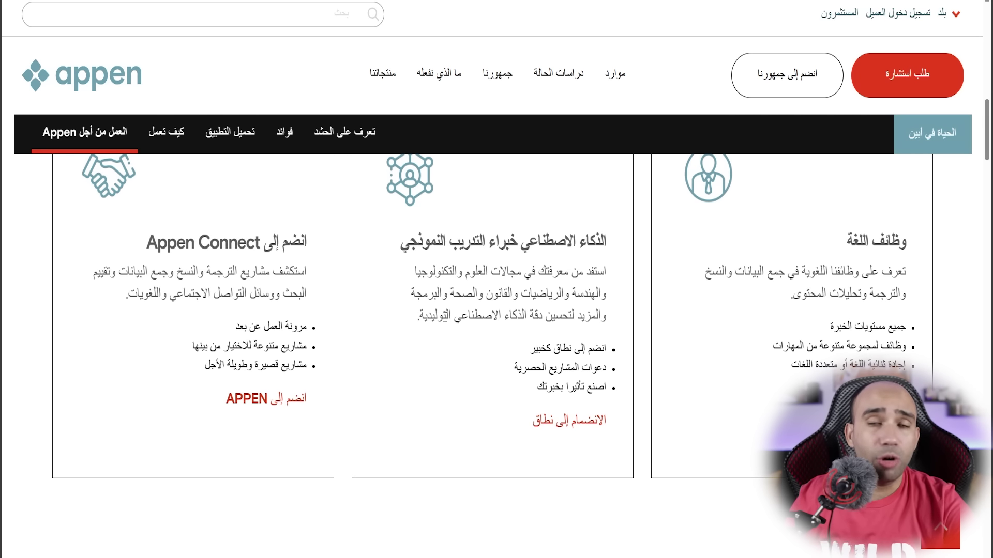
{"action": "scroll", "coordinate": [495, 356], "scroll_direction": "up", "scroll_amount": 2}
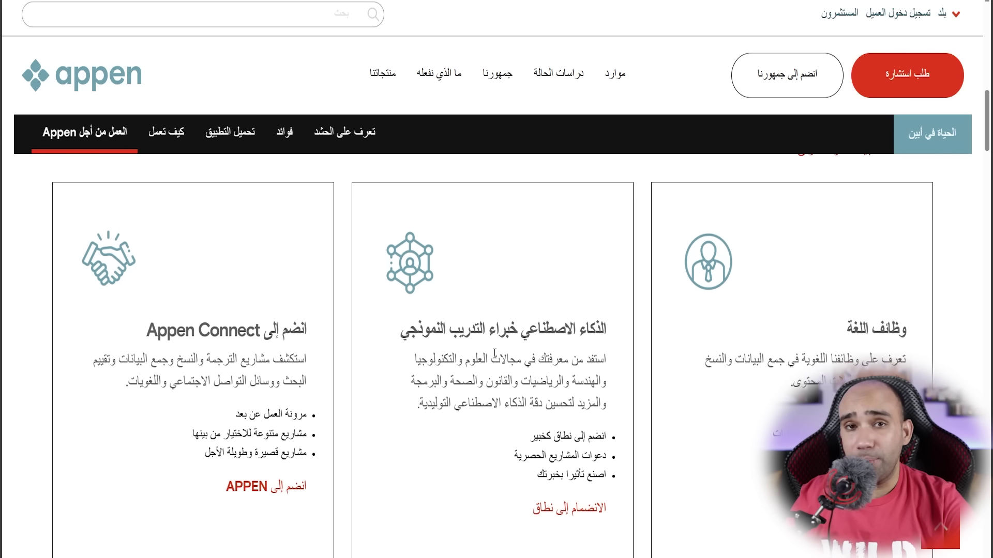
{"action": "scroll", "coordinate": [495, 356], "scroll_direction": "down", "scroll_amount": 2}
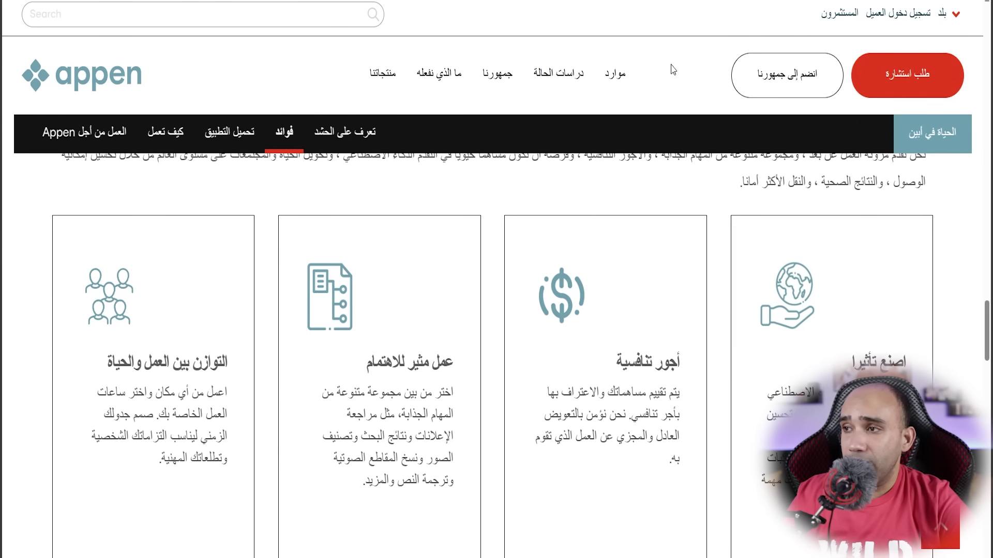
Restore the page to its original English and open the Join Our Crowd page
{"action": "right_click", "coordinate": [671, 64]}
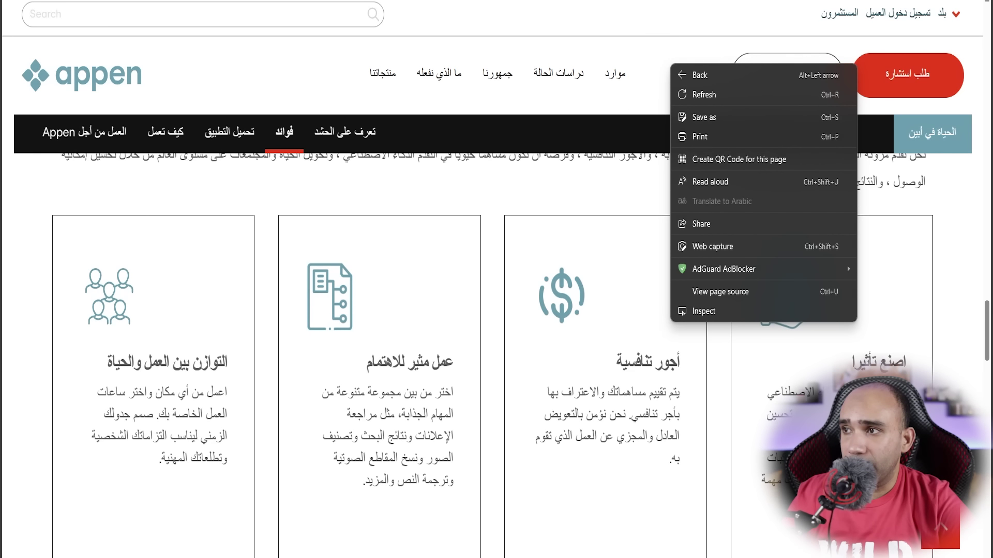
{"action": "left_click", "coordinate": [671, 67]}
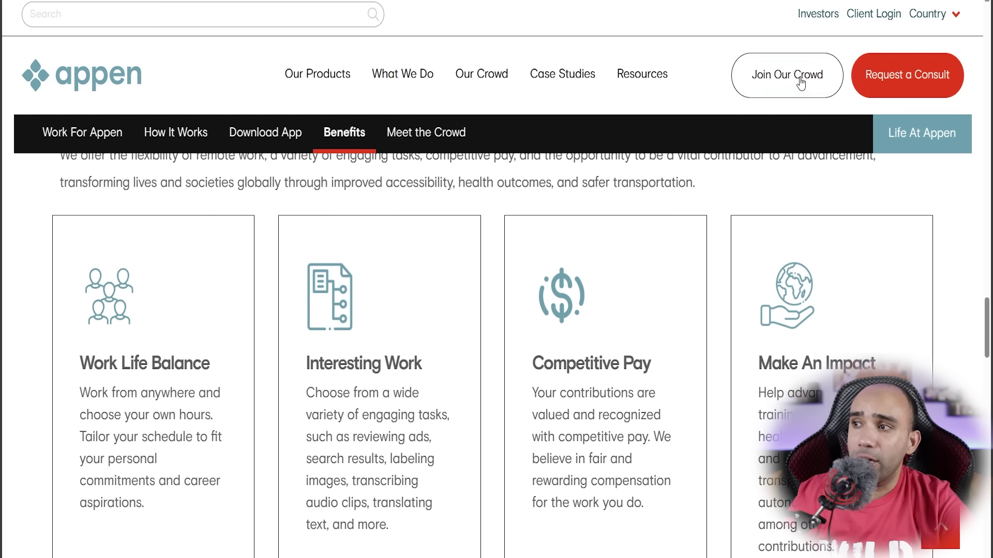
{"action": "left_click", "coordinate": [765, 92]}
{"action": "scroll", "coordinate": [399, 226], "scroll_direction": "down", "scroll_amount": 10}
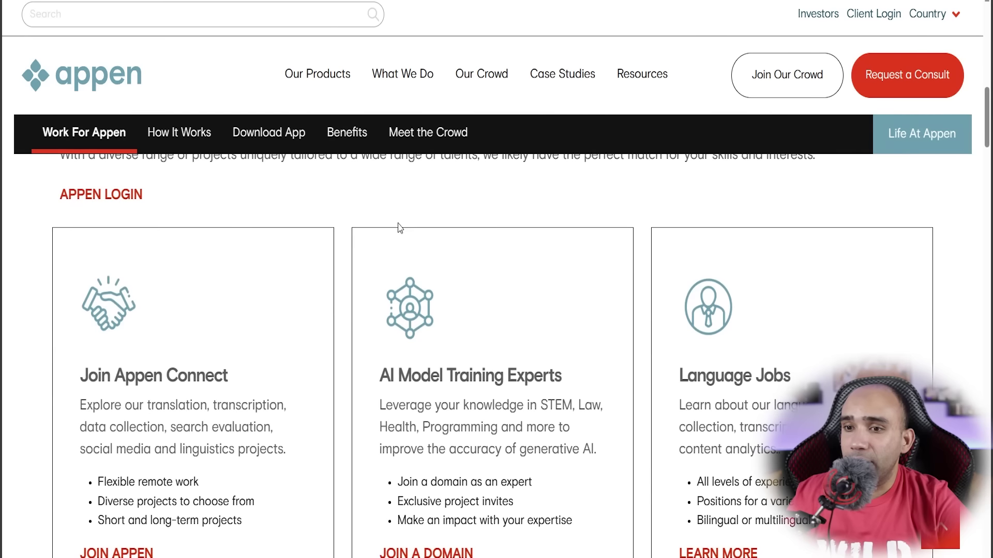
{"action": "scroll", "coordinate": [394, 232], "scroll_direction": "up", "scroll_amount": 2}
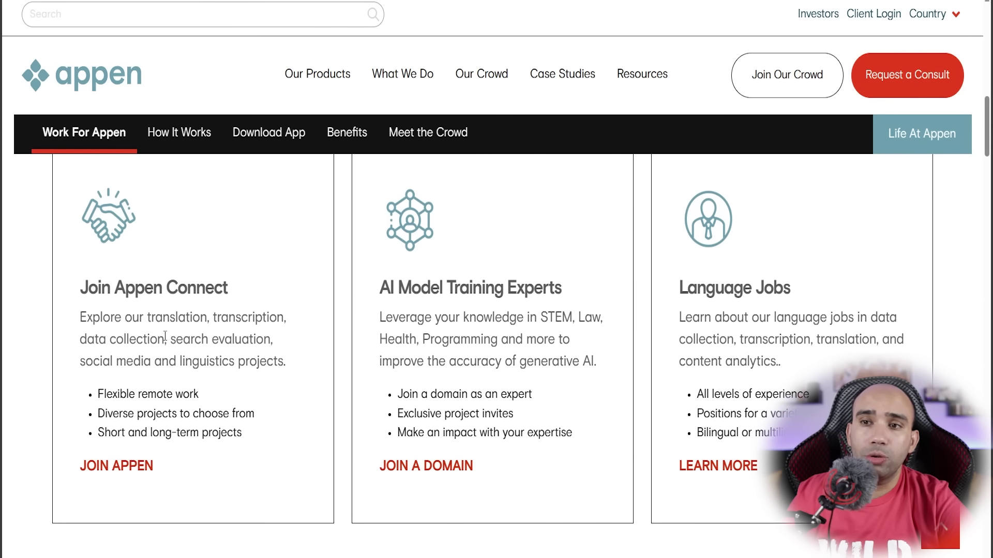
{"action": "scroll", "coordinate": [281, 319], "scroll_direction": "up", "scroll_amount": 2}
{"action": "scroll", "coordinate": [282, 319], "scroll_direction": "down", "scroll_amount": 2}
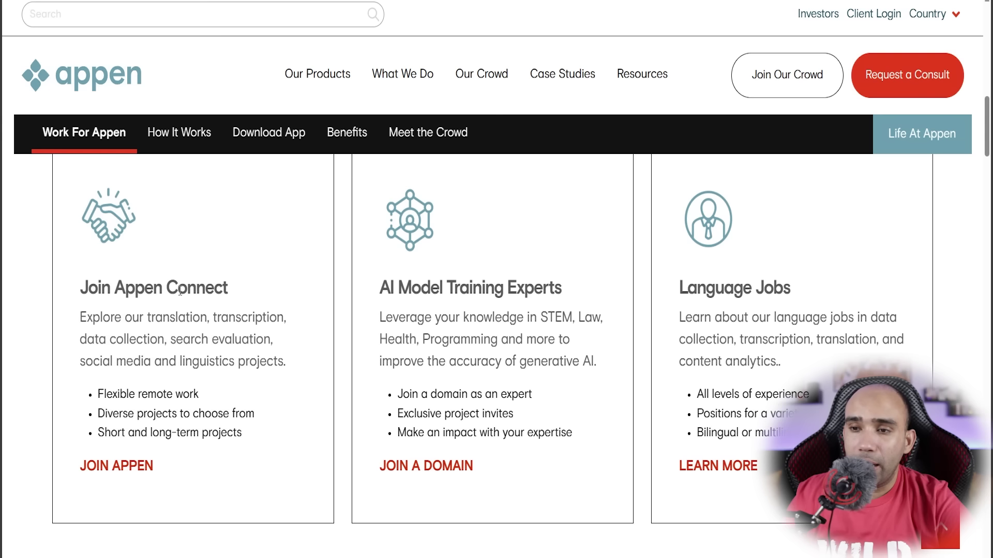
Translate the Join Our Crowd page into Arabic and highlight the Appen Connect description
{"action": "right_click", "coordinate": [207, 398]}
{"action": "left_click", "coordinate": [233, 454]}
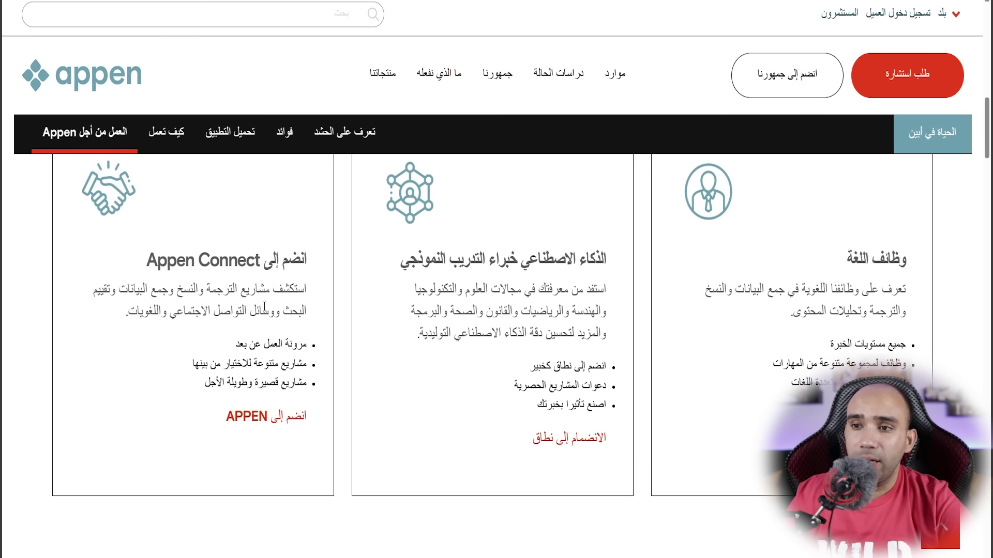
{"action": "left_click_drag", "start_coordinate": [277, 289], "coordinate": [97, 291]}
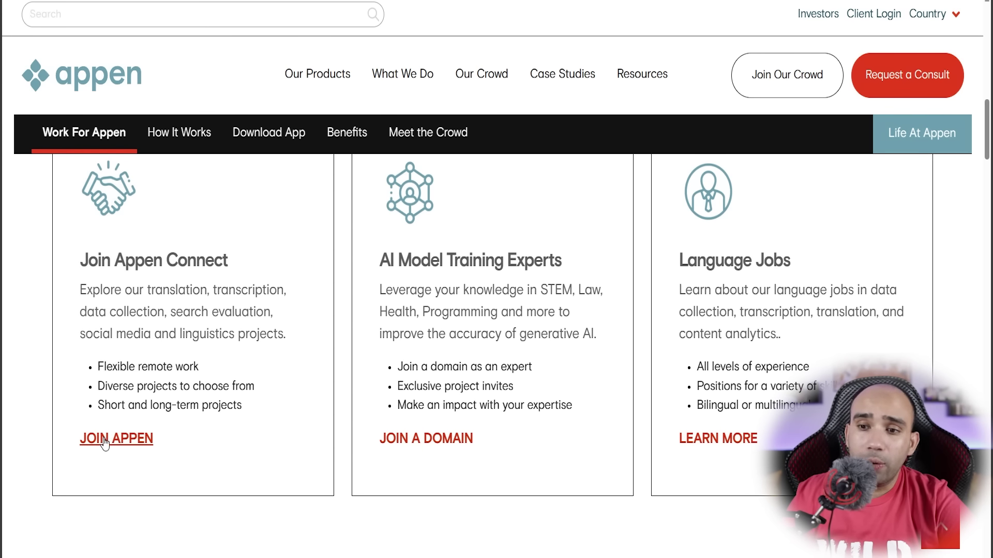
Start joining Appen Connect, zoom the page to 150%, and open the Register form
{"action": "left_click", "coordinate": [142, 440]}
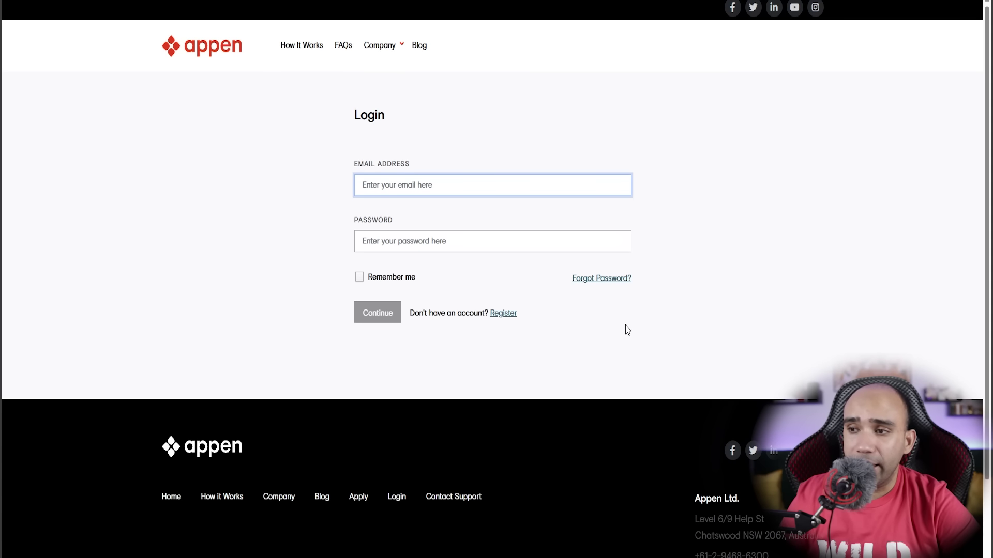
{"action": "key", "text": "ctrl+plus"}
{"action": "key", "text": "ctrl+plus"}
{"action": "key", "text": "ctrl+plus"}
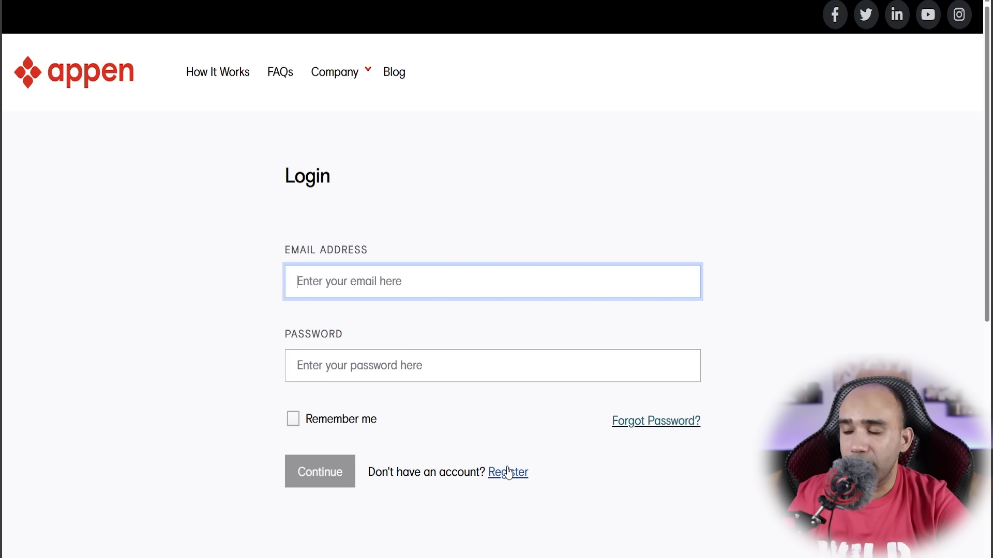
{"action": "left_click", "coordinate": [508, 472]}
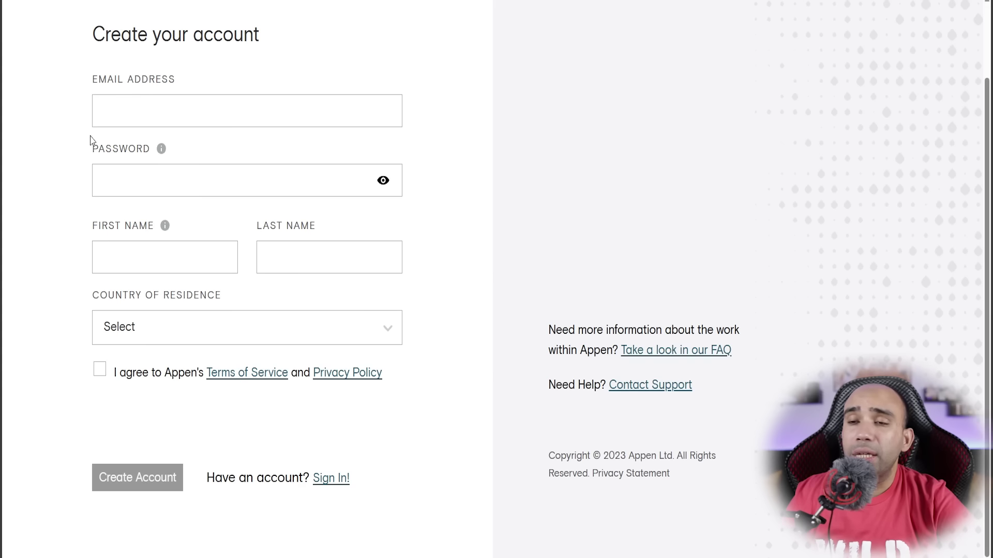
Paste the account e-mail into the registration form and open the Country of Residence list
{"action": "left_click", "coordinate": [117, 107]}
{"action": "key", "text": "ctrl+v"}
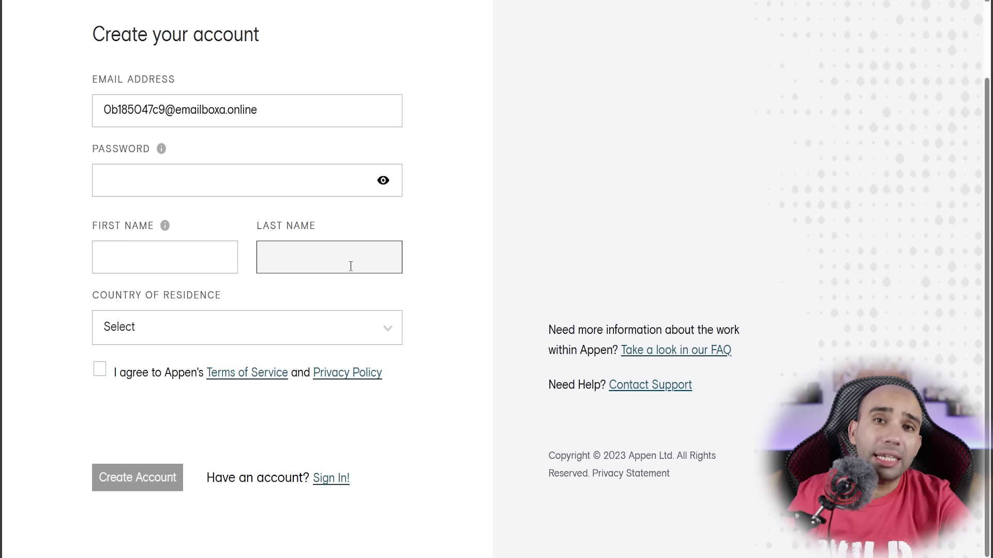
{"action": "left_click", "coordinate": [147, 335]}
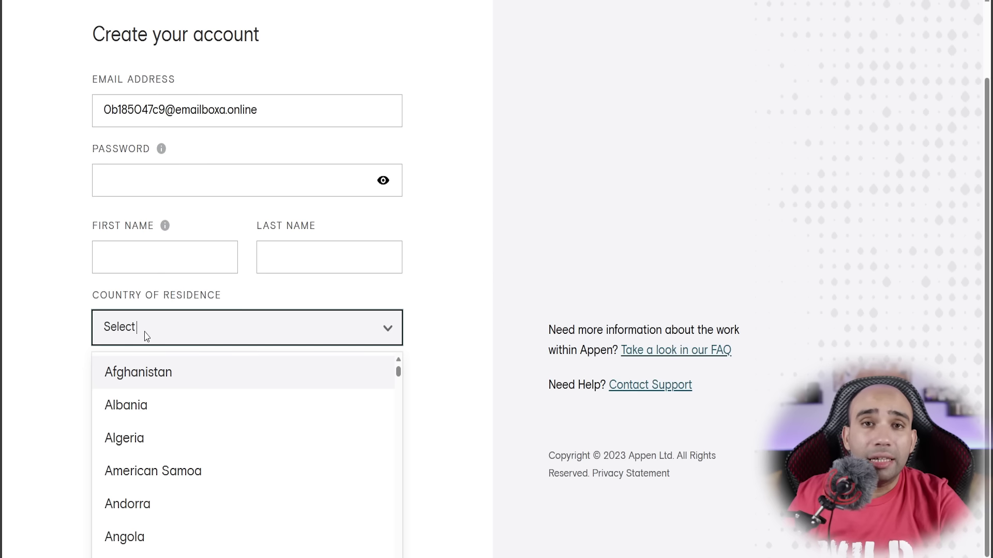
{"action": "left_click", "coordinate": [47, 306]}
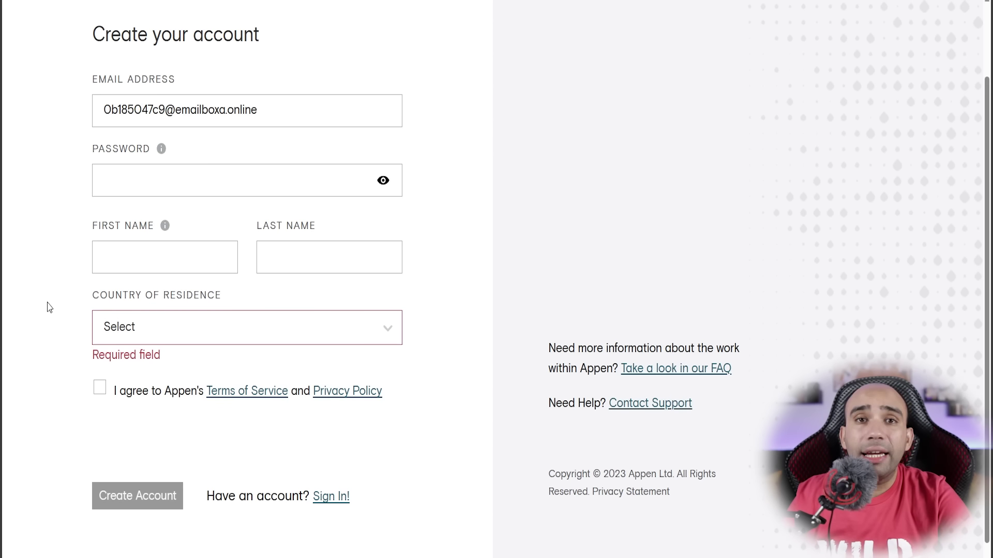
{"action": "left_click", "coordinate": [171, 336]}
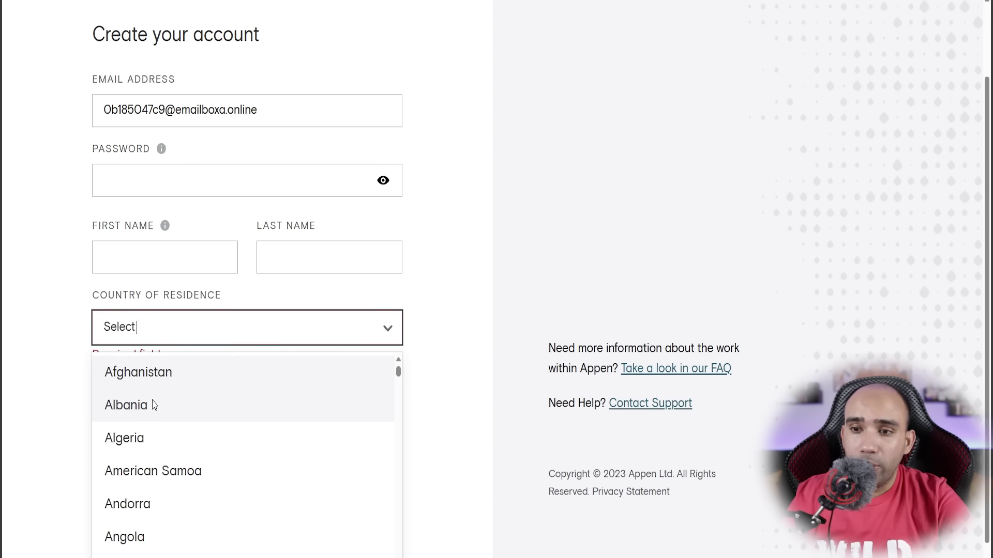
{"action": "left_click", "coordinate": [143, 438]}
Choose Egypt as country of residence and submit Create Account
{"action": "key", "text": "Down"}
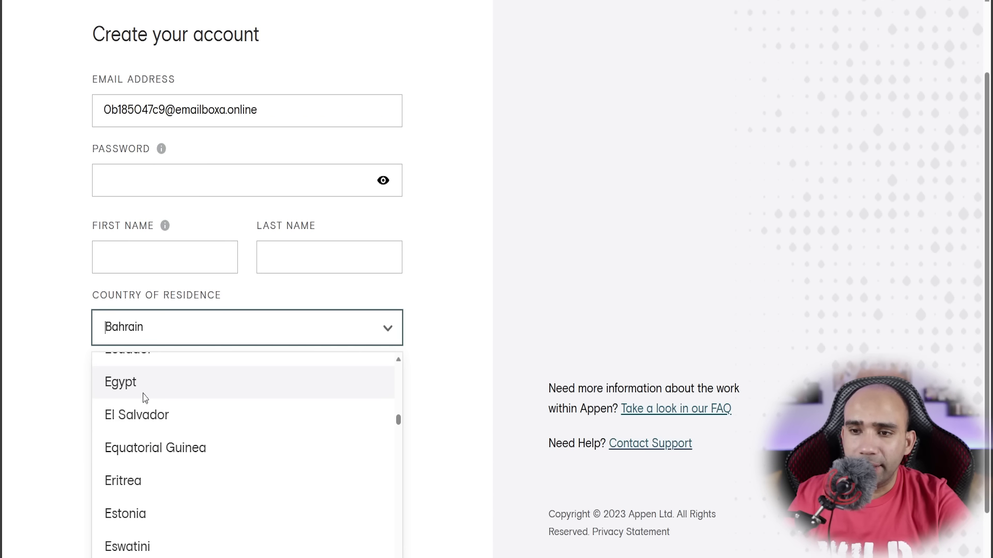
{"action": "scroll", "coordinate": [143, 398], "scroll_direction": "down", "scroll_amount": 10}
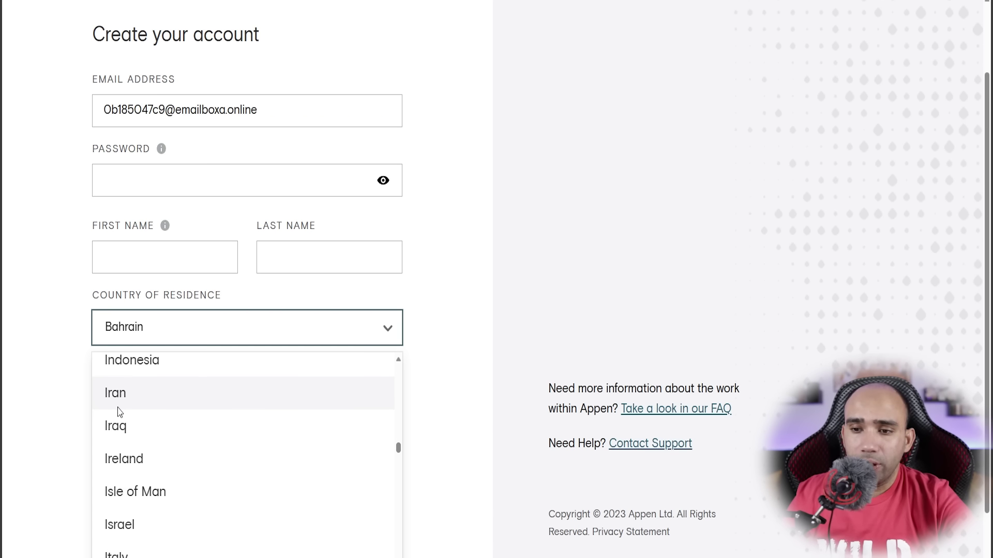
{"action": "scroll", "coordinate": [118, 411], "scroll_direction": "down", "scroll_amount": 10}
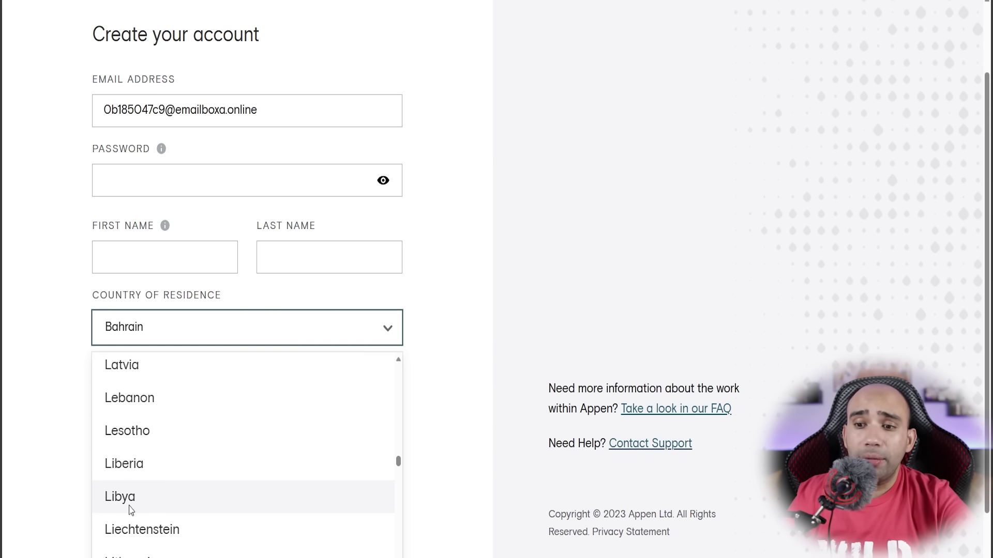
{"action": "scroll", "coordinate": [147, 487], "scroll_direction": "down", "scroll_amount": 2}
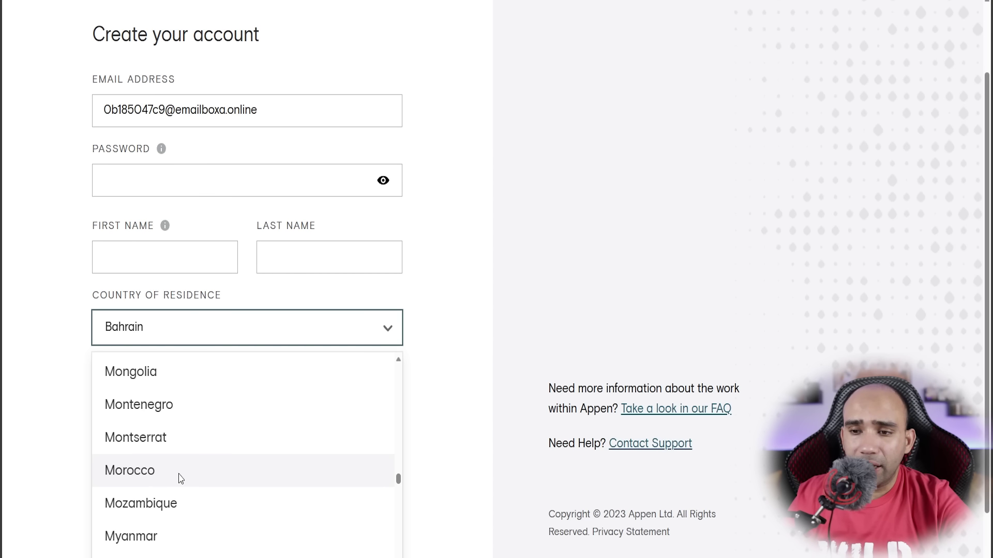
{"action": "scroll", "coordinate": [178, 476], "scroll_direction": "down", "scroll_amount": 20}
{"action": "scroll", "coordinate": [126, 454], "scroll_direction": "down", "scroll_amount": 3}
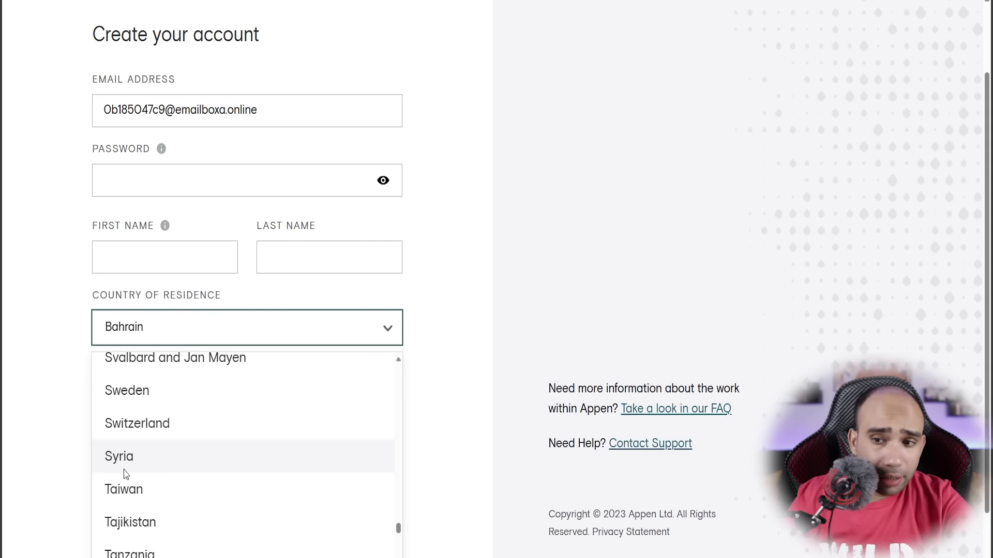
{"action": "scroll", "coordinate": [125, 473], "scroll_direction": "down", "scroll_amount": 15}
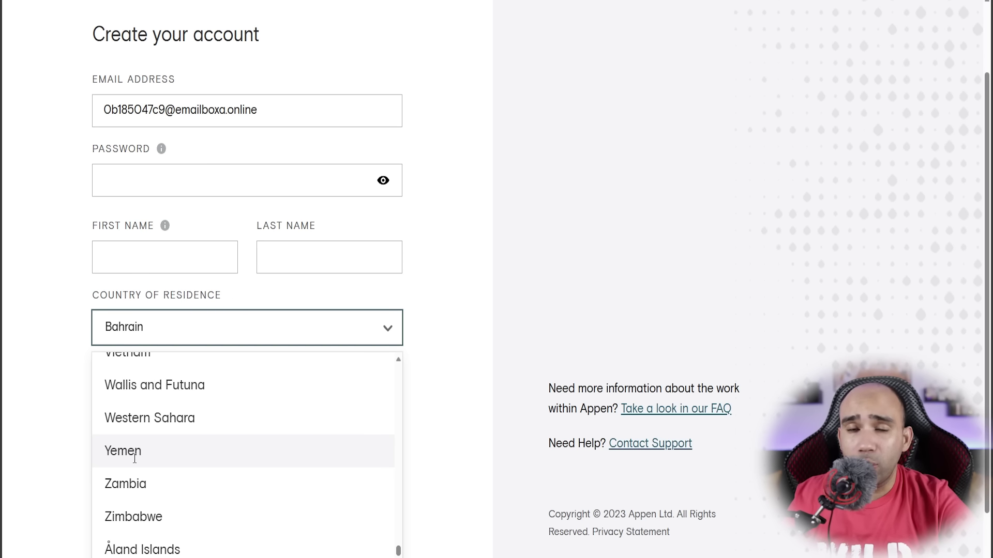
{"action": "left_click", "coordinate": [2, 65]}
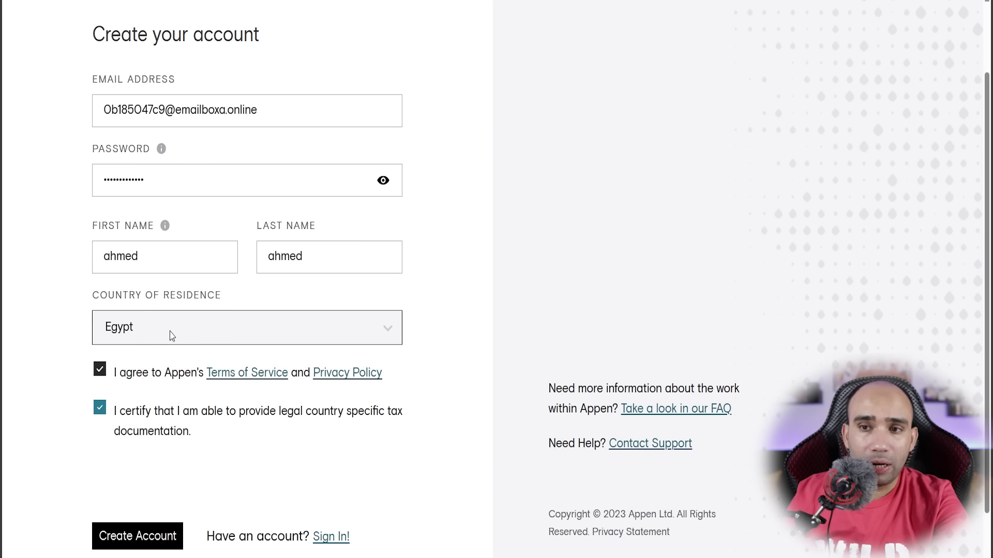
{"action": "left_click", "coordinate": [165, 538]}
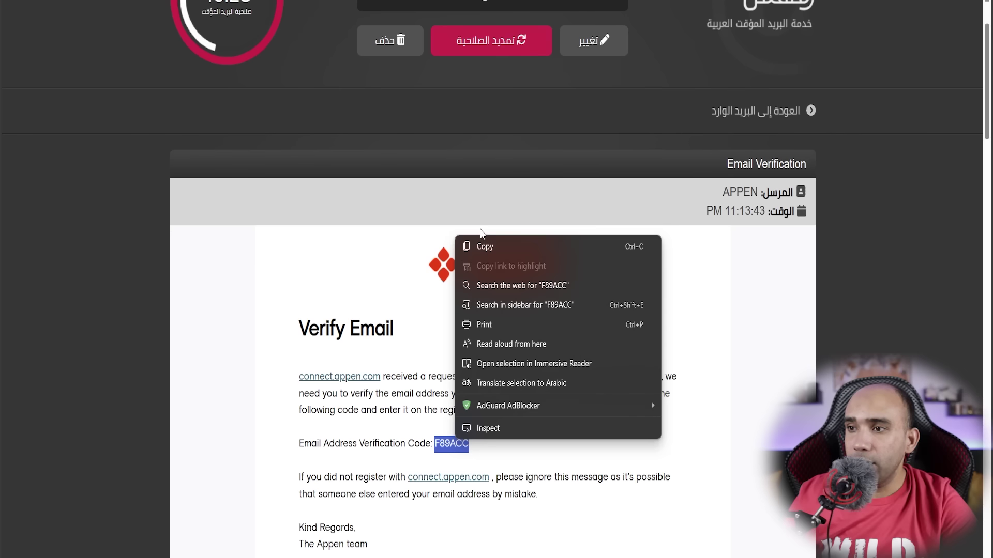
Paste the emailed verification code into the Enter code field and verify the email
{"action": "left_click", "coordinate": [475, 246]}
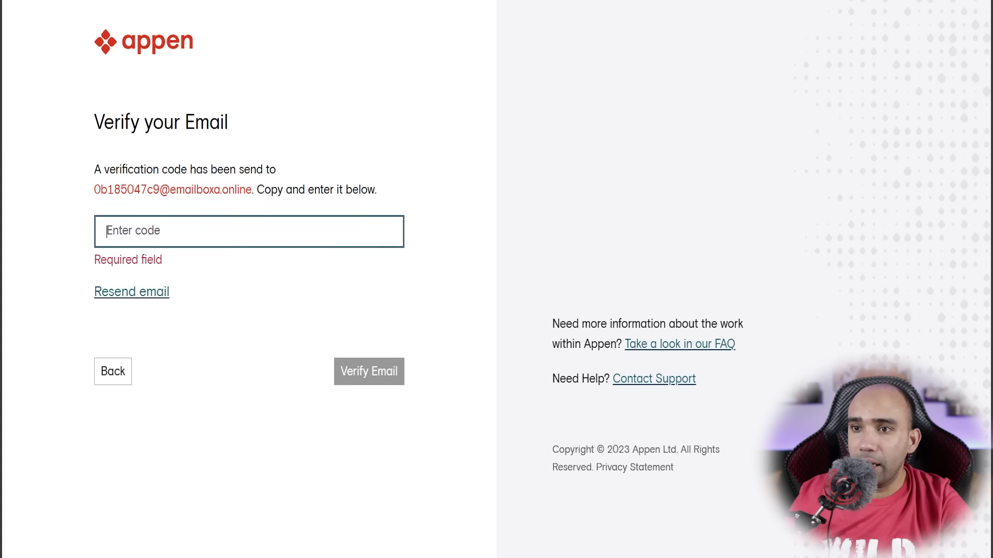
{"action": "left_click", "coordinate": [132, 230]}
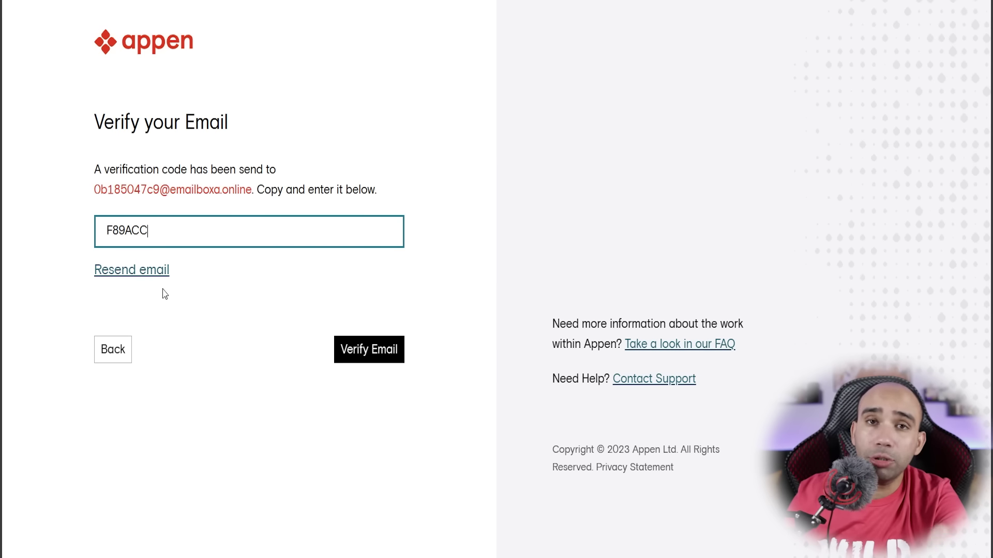
{"action": "left_click", "coordinate": [280, 421]}
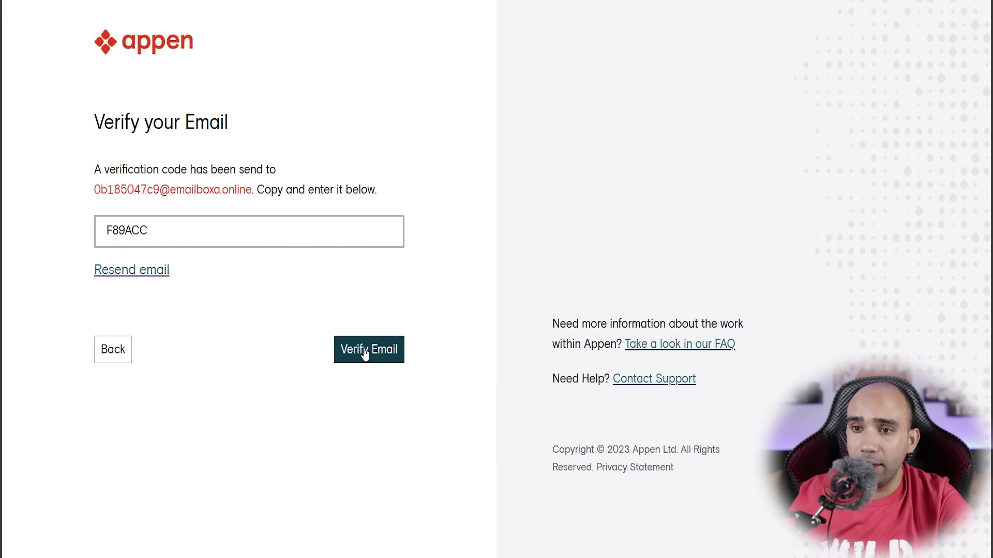
{"action": "left_click", "coordinate": [365, 354]}
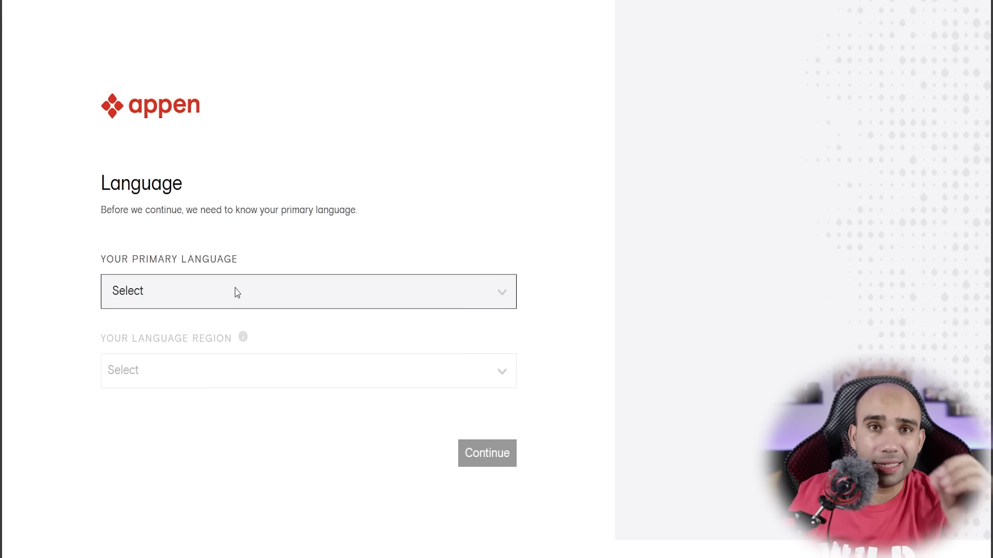
Pick Egyptian Arabic as primary language with region Egypt and continue
{"action": "left_click", "coordinate": [150, 288]}
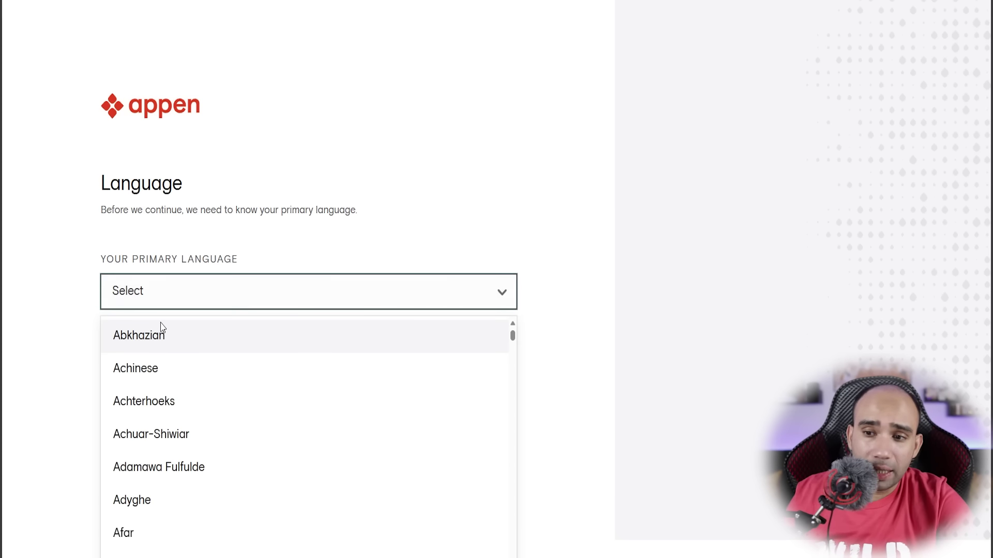
{"action": "scroll", "coordinate": [166, 342], "scroll_direction": "down", "scroll_amount": 2}
{"action": "scroll", "coordinate": [166, 347], "scroll_direction": "down", "scroll_amount": 3}
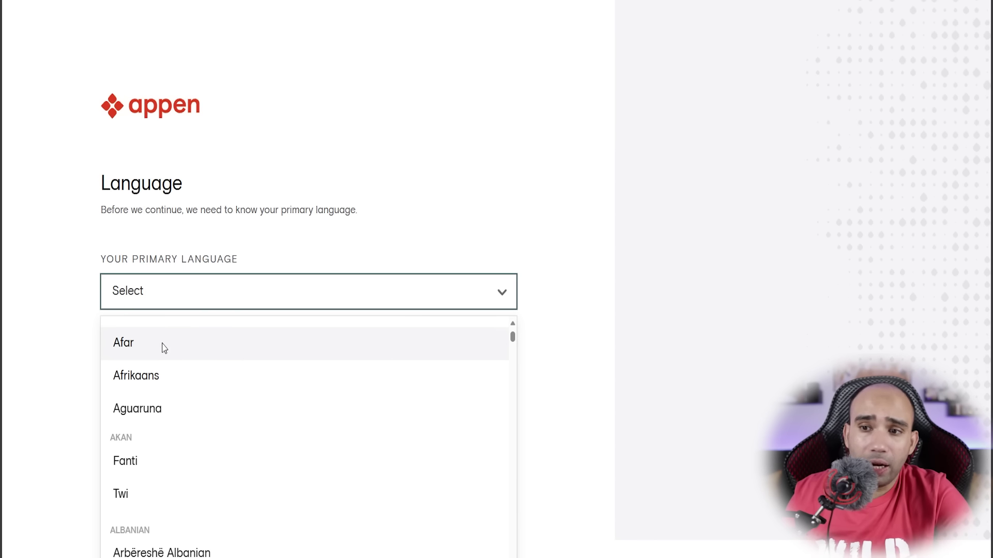
{"action": "scroll", "coordinate": [170, 377], "scroll_direction": "down", "scroll_amount": 4}
{"action": "scroll", "coordinate": [176, 440], "scroll_direction": "down", "scroll_amount": 9}
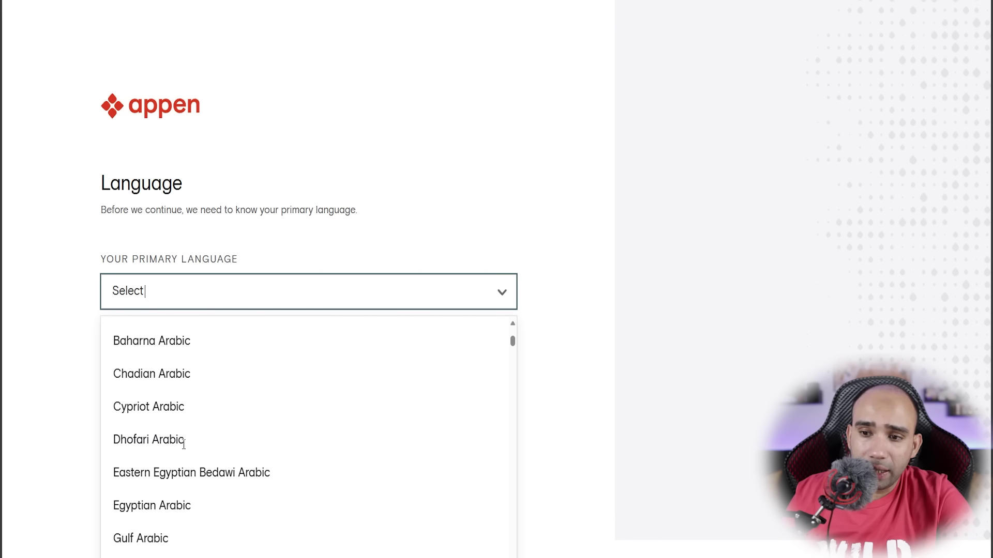
{"action": "scroll", "coordinate": [183, 450], "scroll_direction": "up", "scroll_amount": 3}
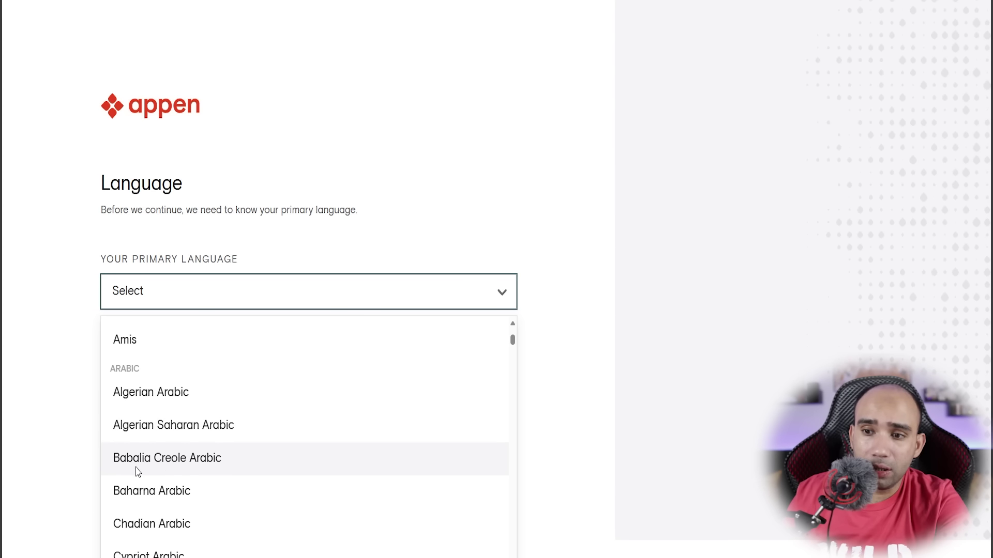
{"action": "scroll", "coordinate": [148, 427], "scroll_direction": "down", "scroll_amount": 3}
{"action": "scroll", "coordinate": [144, 443], "scroll_direction": "up", "scroll_amount": 2}
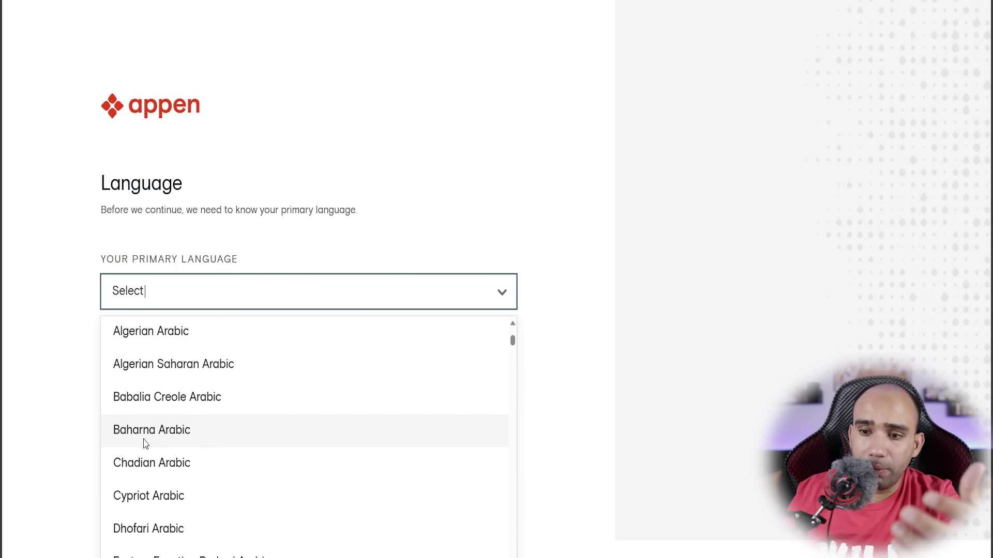
{"action": "scroll", "coordinate": [141, 450], "scroll_direction": "down", "scroll_amount": 3}
{"action": "scroll", "coordinate": [139, 503], "scroll_direction": "down", "scroll_amount": 3}
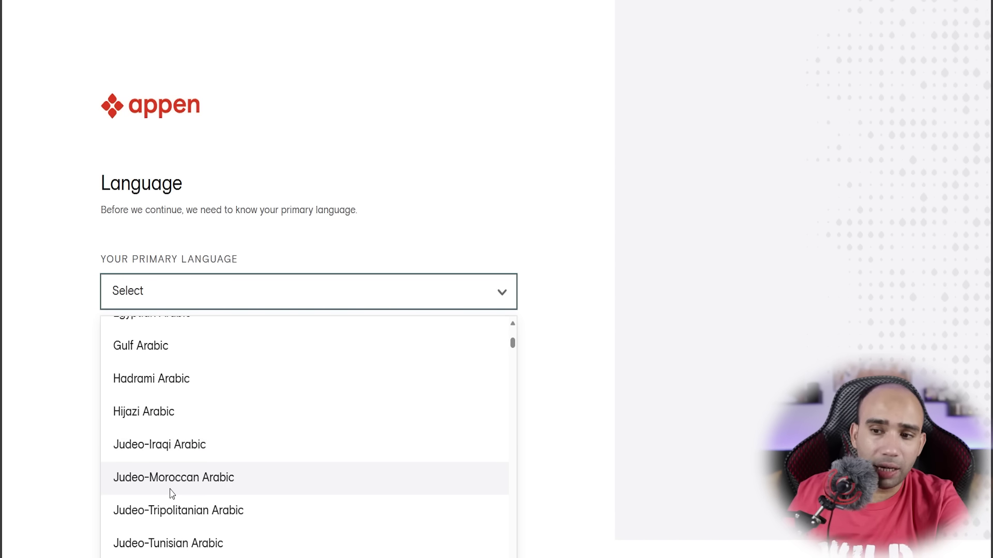
{"action": "scroll", "coordinate": [172, 476], "scroll_direction": "down", "scroll_amount": 1}
{"action": "scroll", "coordinate": [171, 481], "scroll_direction": "down", "scroll_amount": 1}
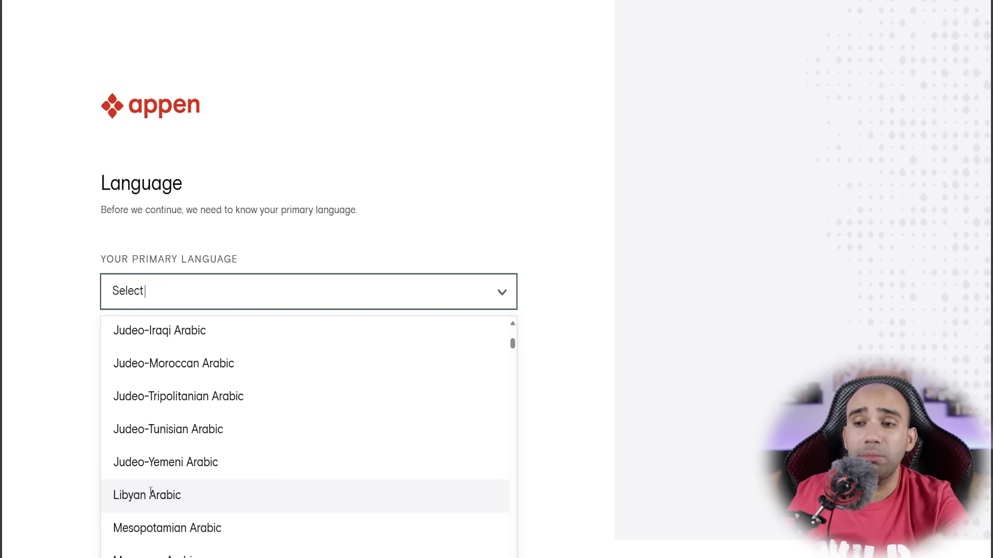
{"action": "scroll", "coordinate": [150, 492], "scroll_direction": "up", "scroll_amount": 3}
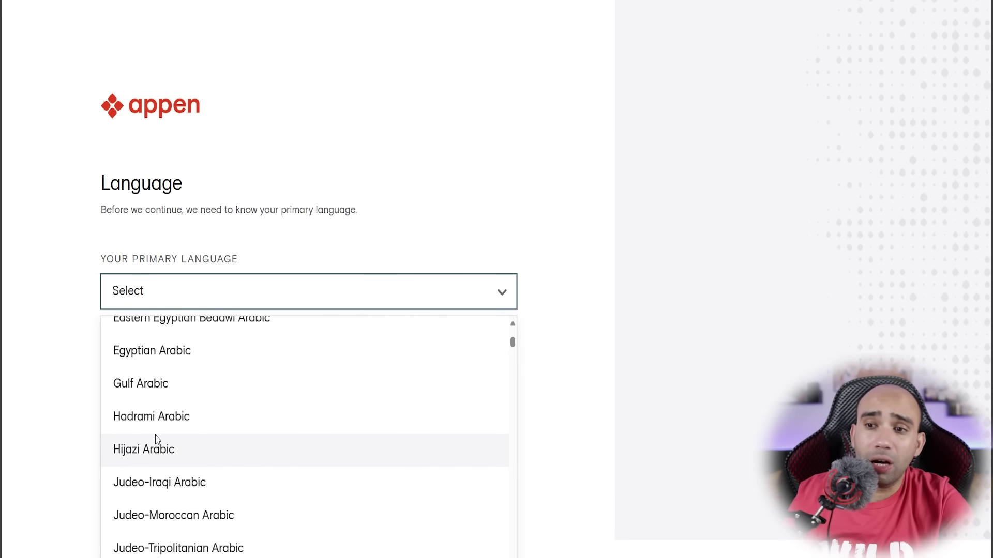
{"action": "left_click", "coordinate": [148, 352]}
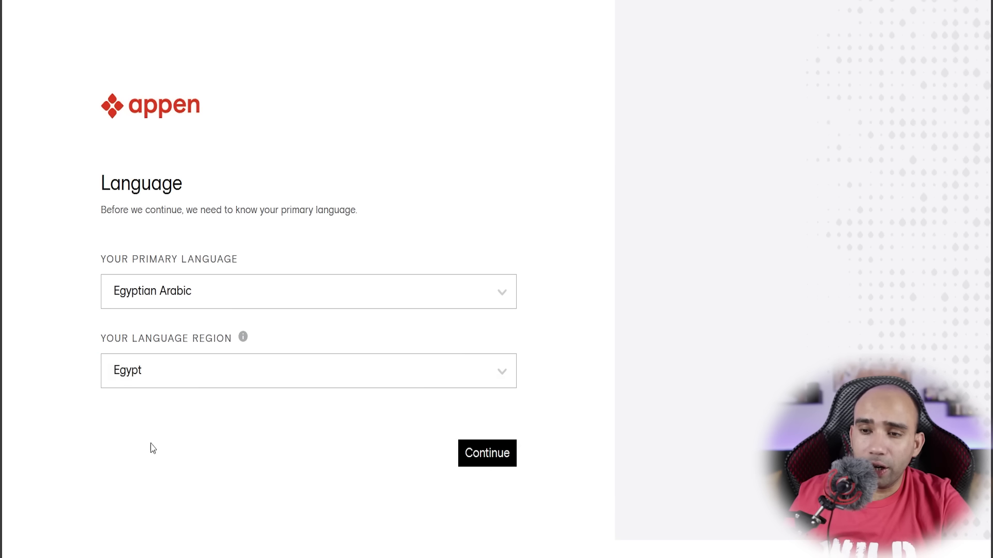
{"action": "left_click", "coordinate": [487, 454]}
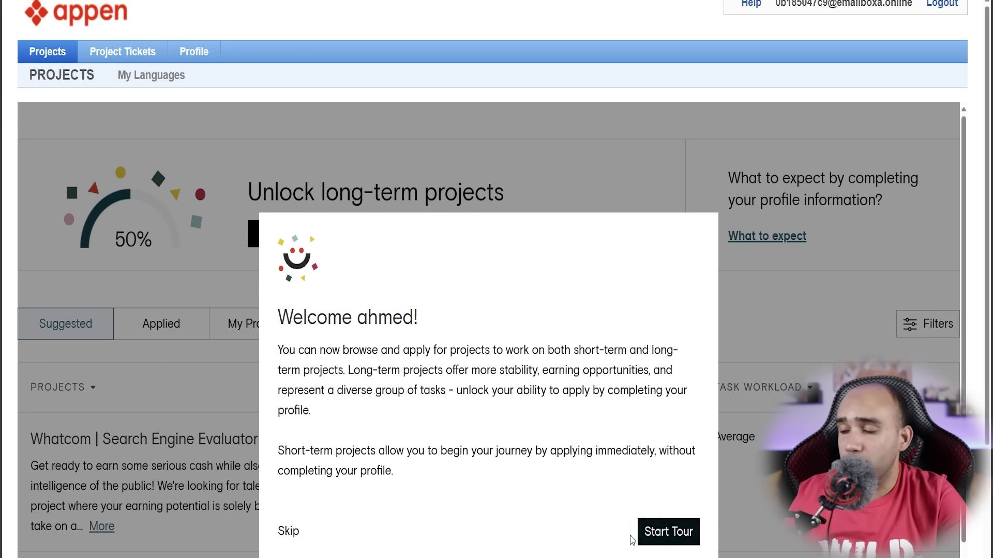
Start and dismiss the dashboard tour, adjusting zoom to view the Suggested projects list
{"action": "left_click", "coordinate": [656, 536]}
{"action": "scroll", "coordinate": [359, 337], "scroll_direction": "down", "scroll_amount": 2}
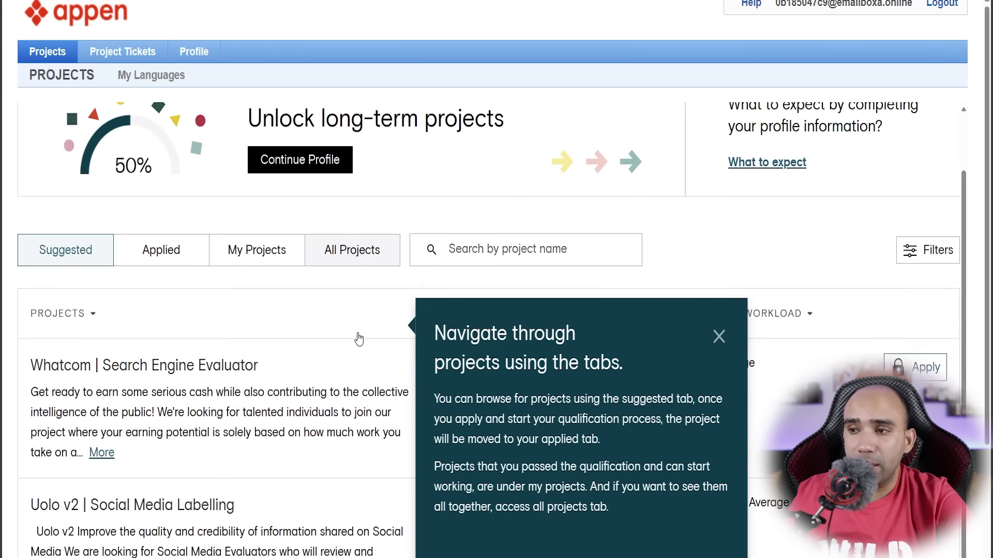
{"action": "scroll", "coordinate": [348, 257], "scroll_direction": "up", "scroll_amount": 2}
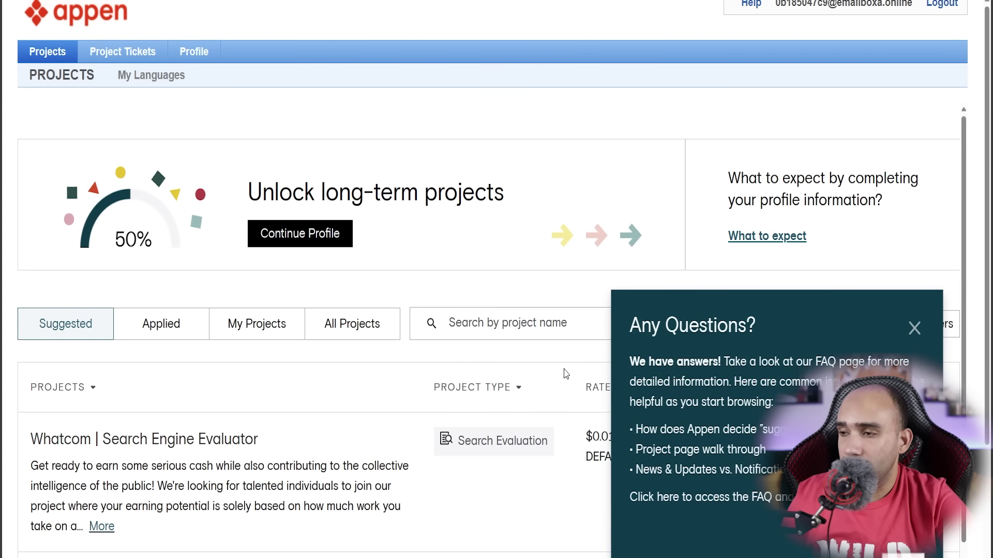
{"action": "key", "text": "ctrl+minus"}
{"action": "key", "text": "Escape"}
{"action": "scroll", "coordinate": [406, 292], "scroll_direction": "down", "scroll_amount": 1}
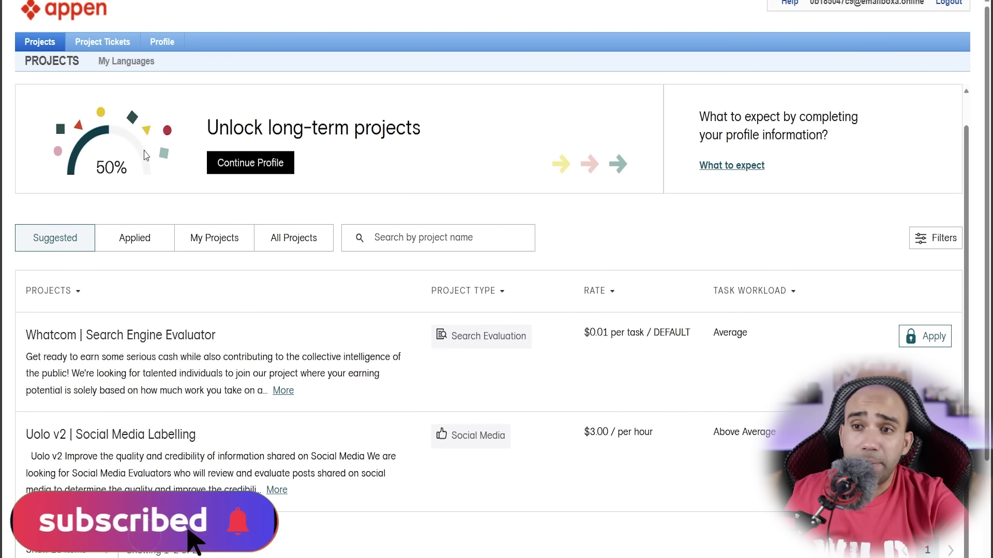
{"action": "key", "text": "ctrl+plus"}
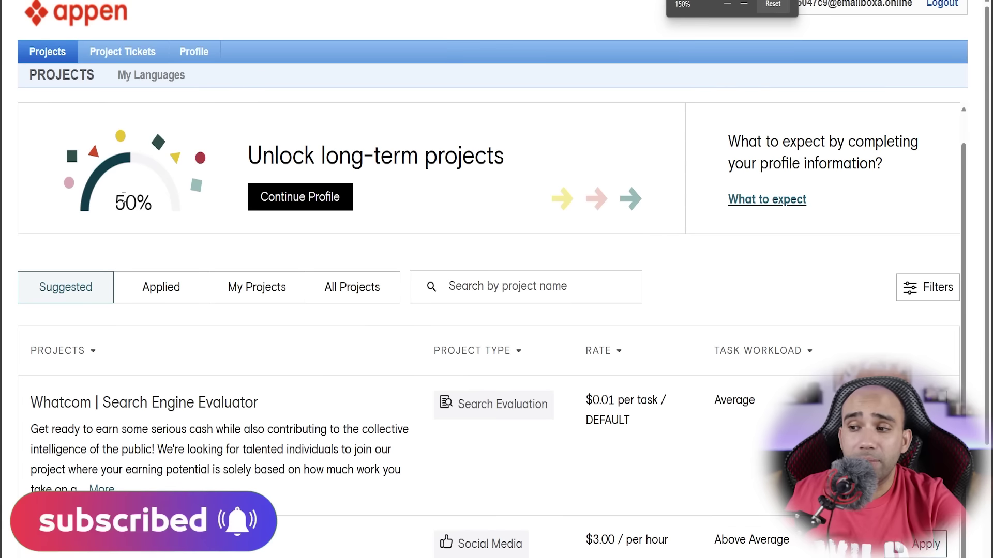
{"action": "scroll", "coordinate": [463, 288], "scroll_direction": "down", "scroll_amount": 2}
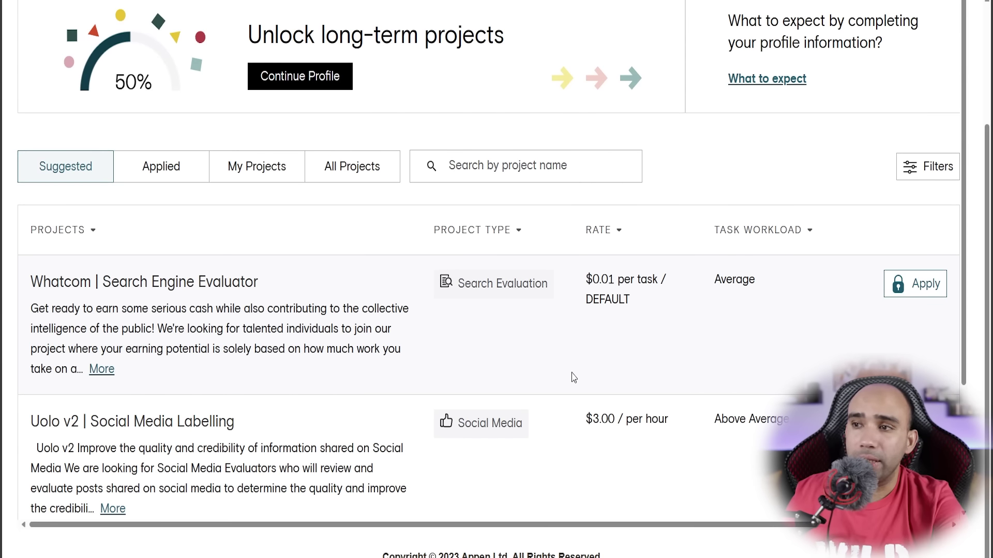
{"action": "scroll", "coordinate": [574, 374], "scroll_direction": "up", "scroll_amount": 3}
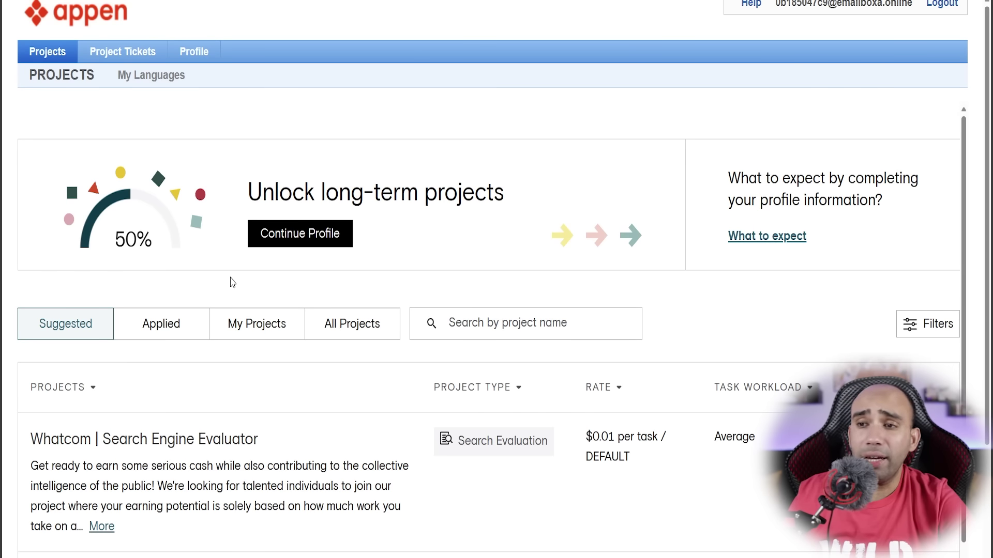
Resume the profile past the Location step and choose Post-secondary diploma or equivalent as highest education
{"action": "left_click", "coordinate": [299, 246]}
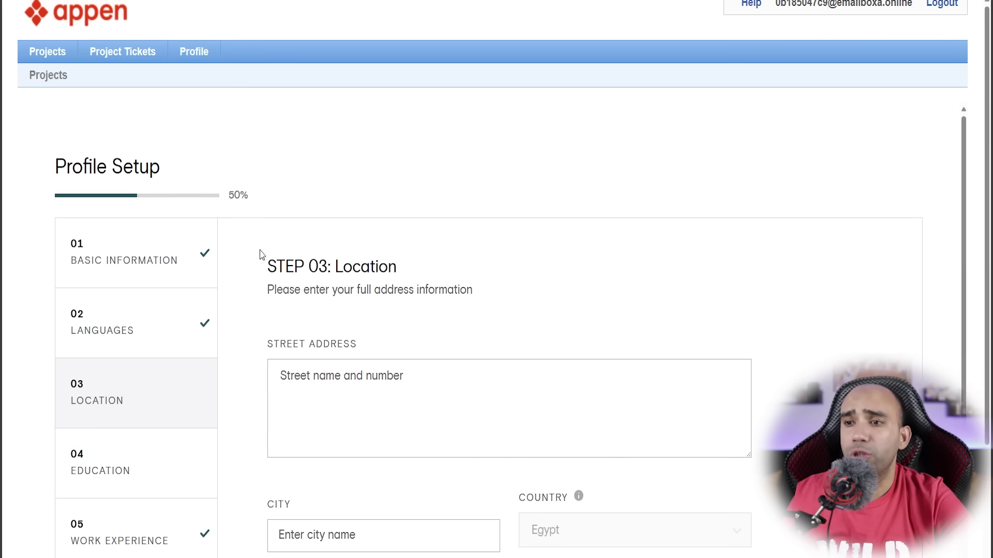
{"action": "scroll", "coordinate": [259, 255], "scroll_direction": "down", "scroll_amount": 2}
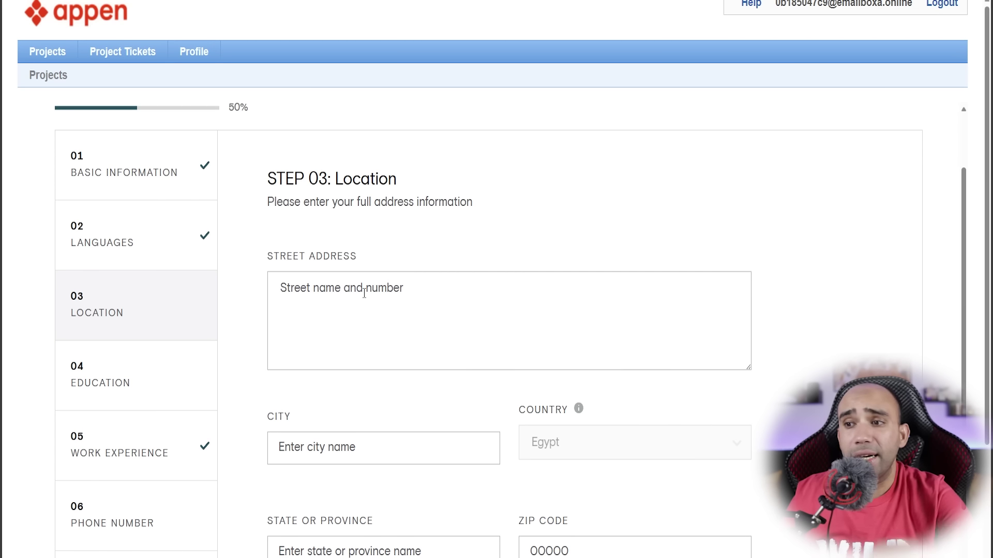
{"action": "scroll", "coordinate": [361, 355], "scroll_direction": "down", "scroll_amount": 2}
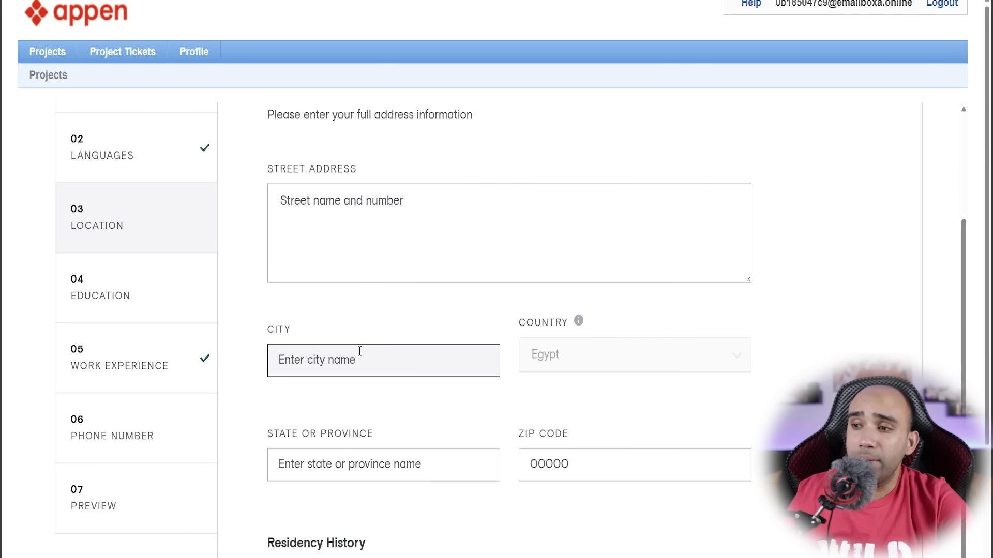
{"action": "scroll", "coordinate": [408, 380], "scroll_direction": "down", "scroll_amount": 2}
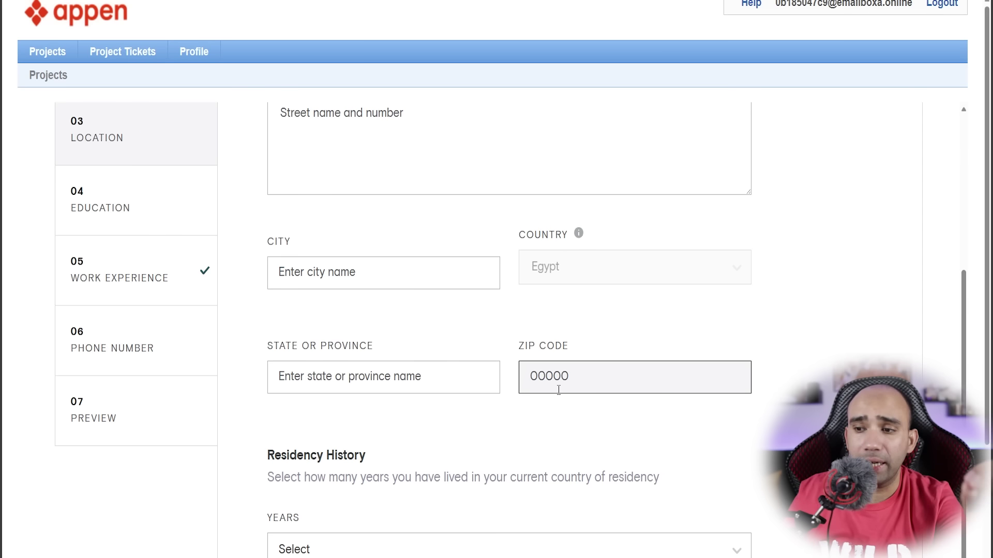
{"action": "scroll", "coordinate": [476, 352], "scroll_direction": "down", "scroll_amount": 2}
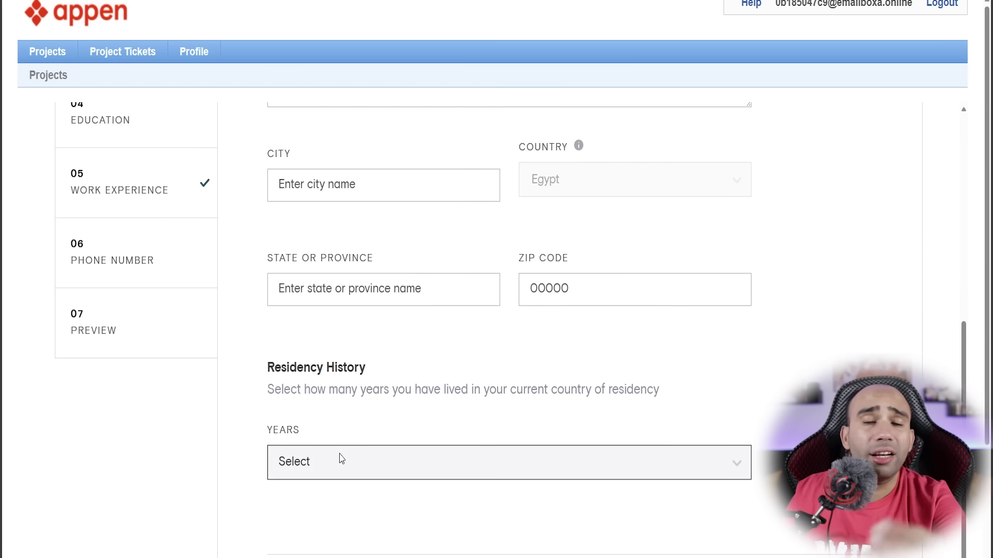
{"action": "scroll", "coordinate": [341, 459], "scroll_direction": "up", "scroll_amount": 5}
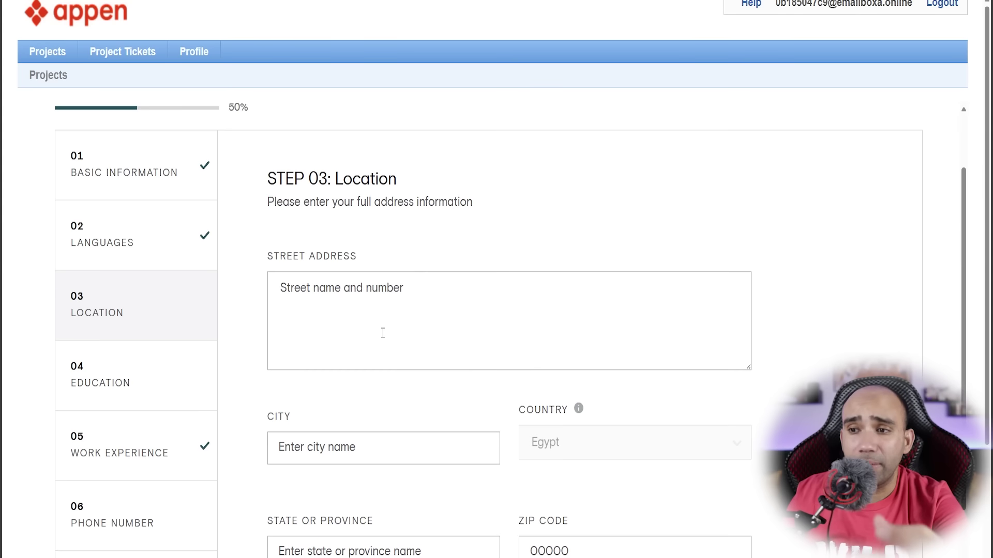
{"action": "scroll", "coordinate": [383, 334], "scroll_direction": "down", "scroll_amount": 2}
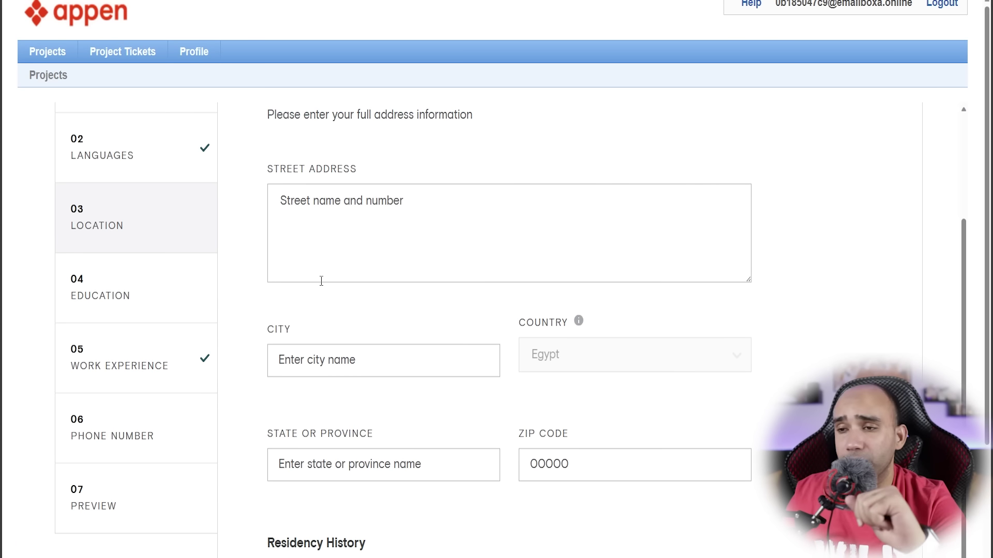
{"action": "scroll", "coordinate": [330, 255], "scroll_direction": "down", "scroll_amount": 8}
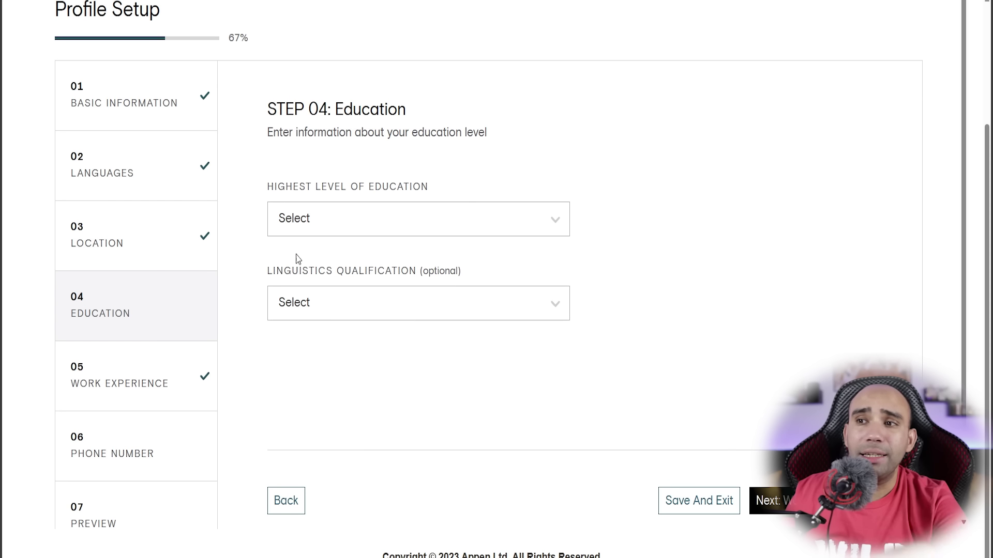
{"action": "left_click", "coordinate": [336, 230]}
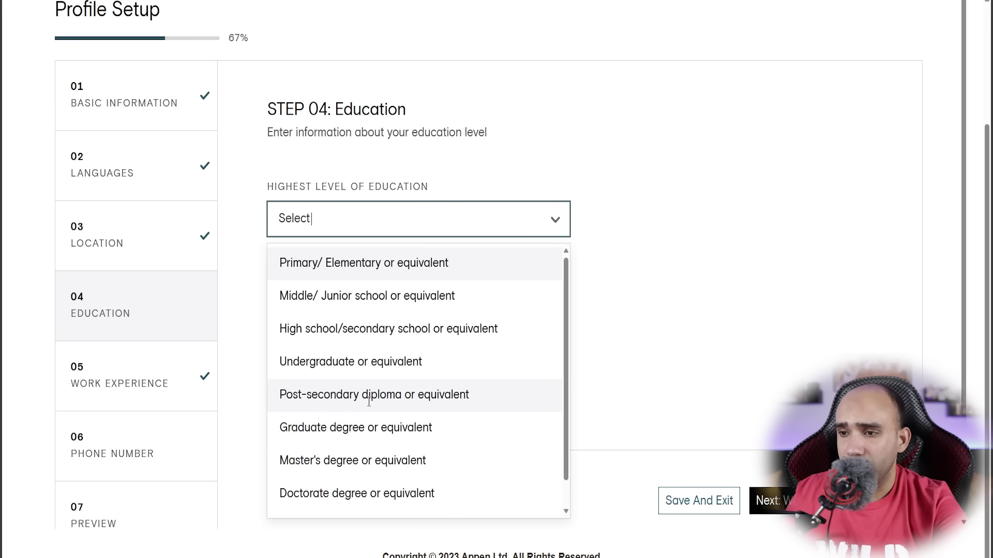
{"action": "left_click", "coordinate": [370, 396]}
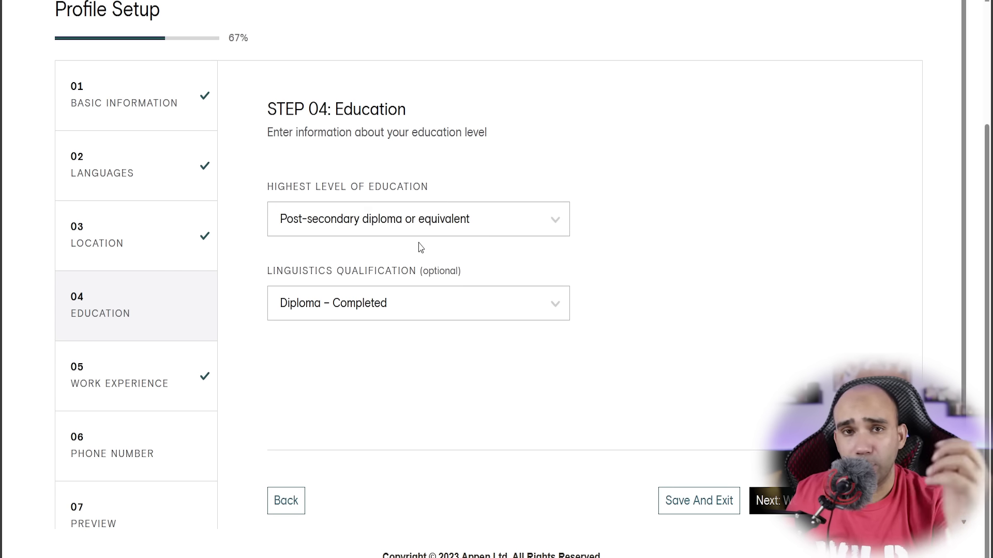